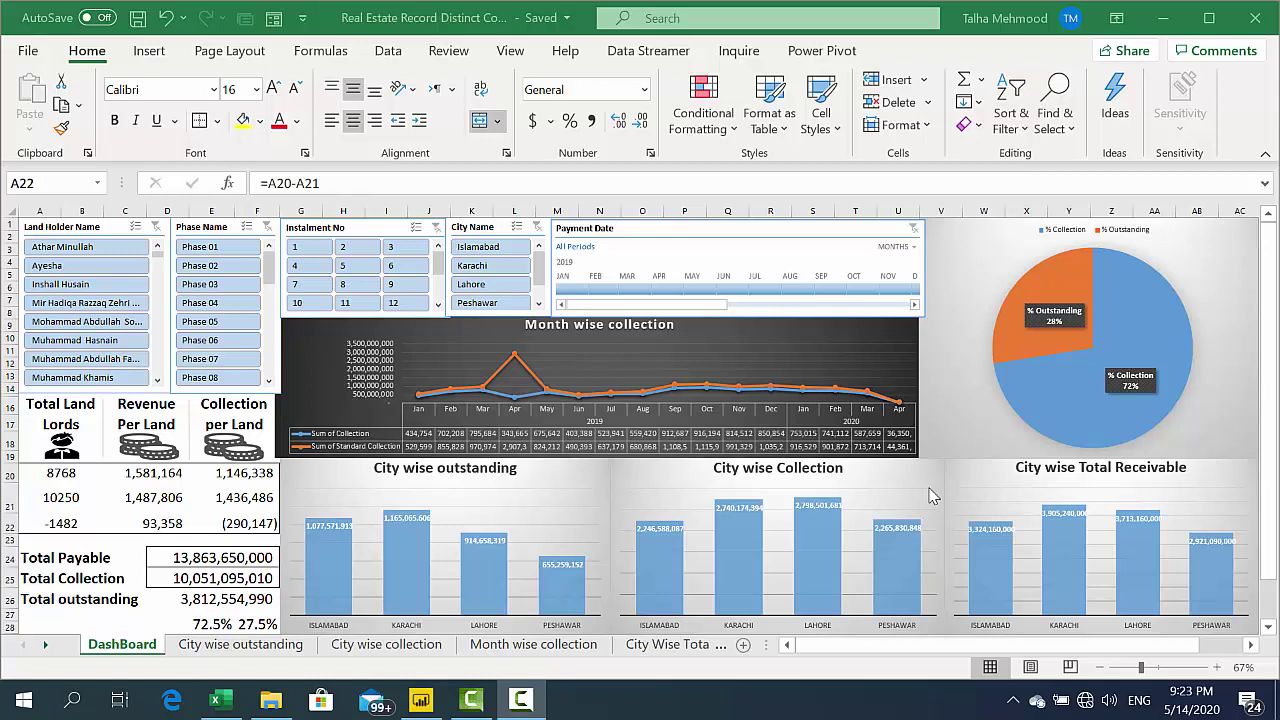
# Inspect the formulas behind the distinct count, standard count and difference under Total Land Lords
pyautogui.click(68, 518)
pyautogui.press('Up')
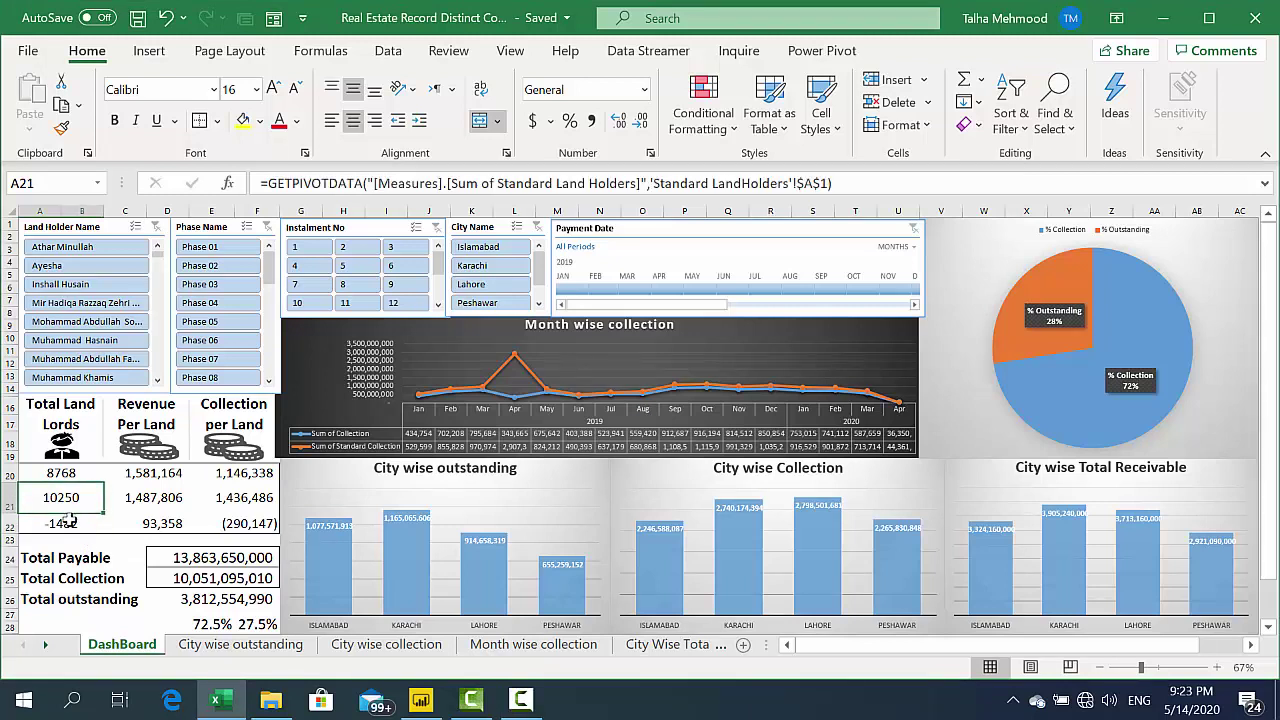
pyautogui.press('Up')
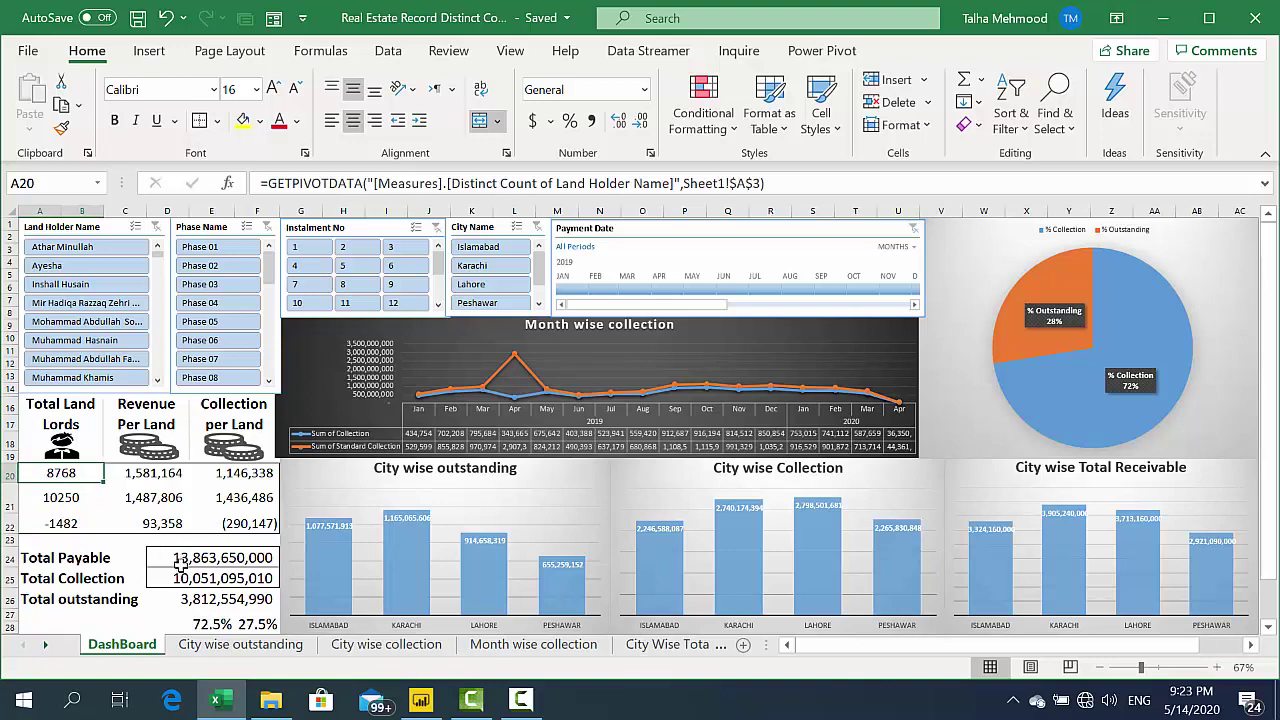
pyautogui.press('Down')
pyautogui.press('Down')
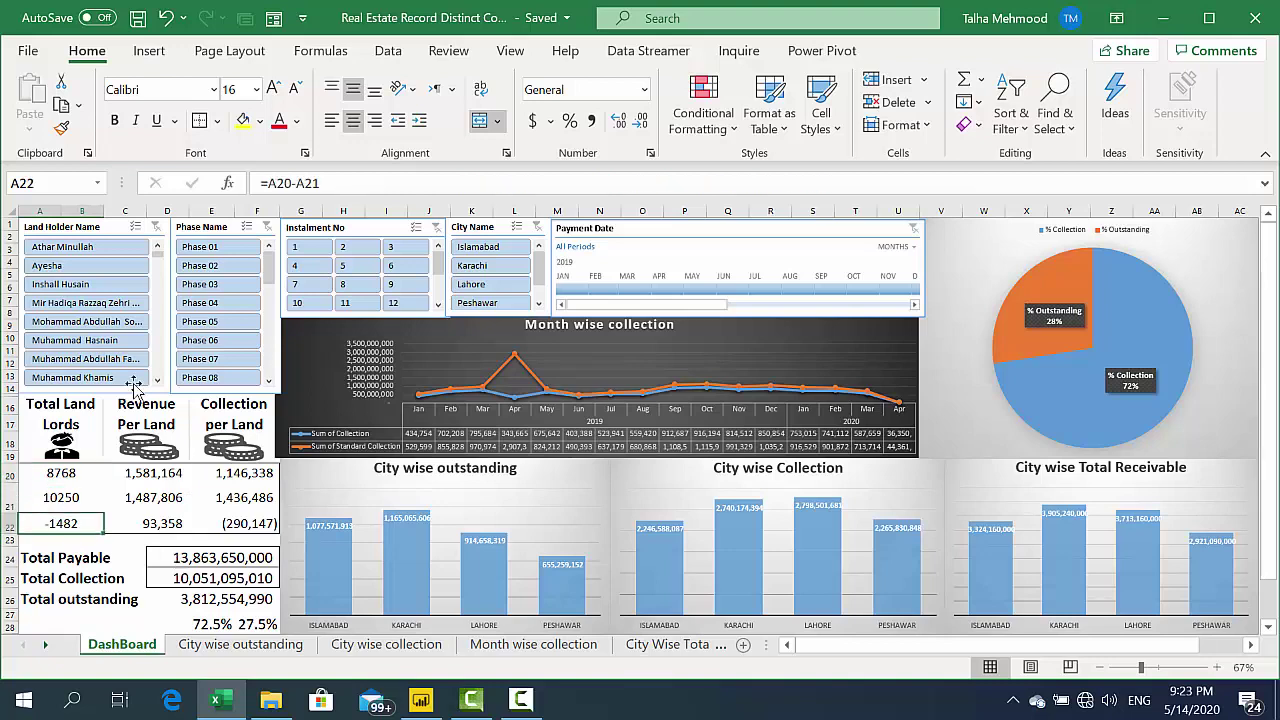
# Filter the dashboard by Phase 06, Phase 10 and Phase 11 in turn, returning to Phase 10, and compare the land lord differences
pyautogui.click(213, 341)
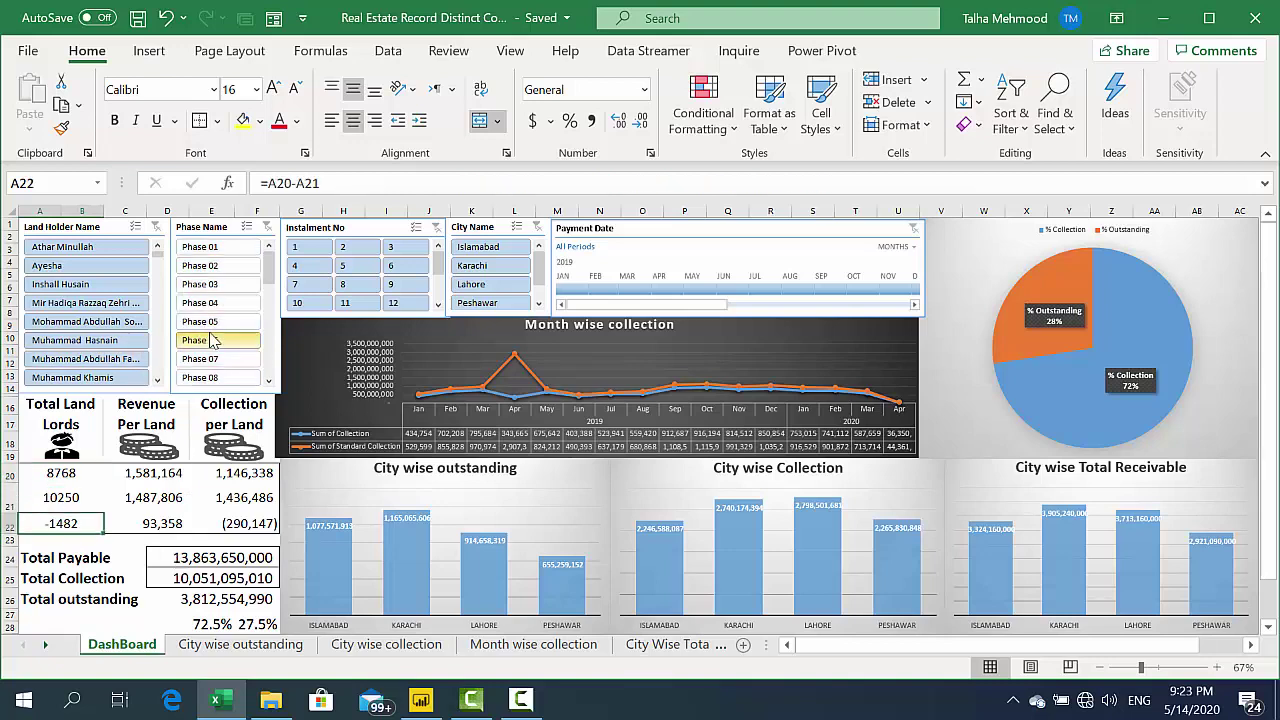
pyautogui.scroll(-3, 270, 275)
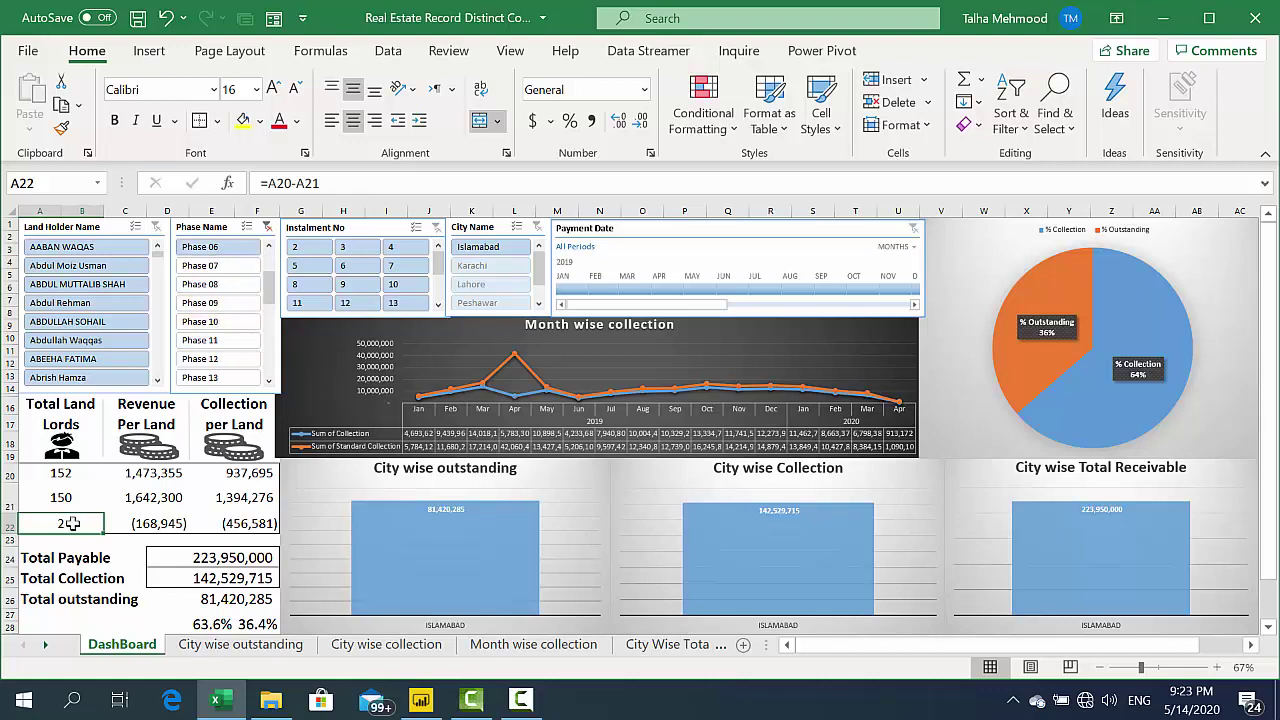
pyautogui.click(229, 323)
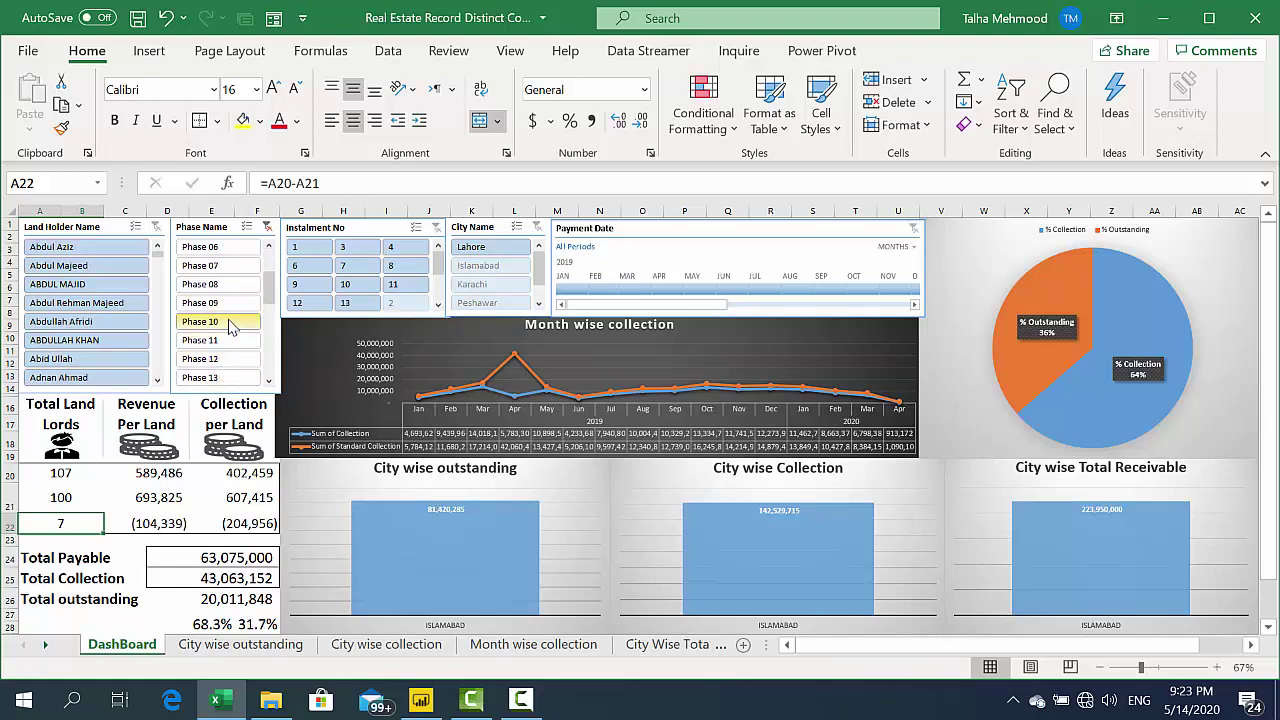
pyautogui.click(232, 345)
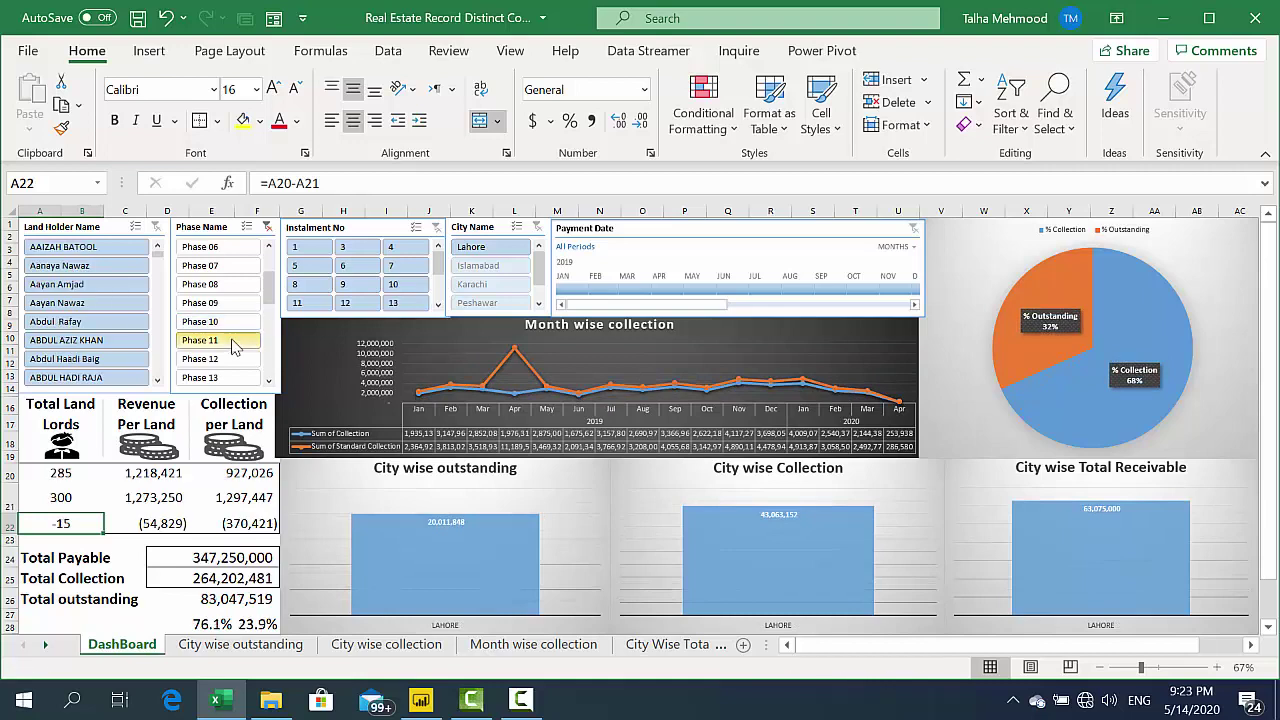
pyautogui.click(236, 326)
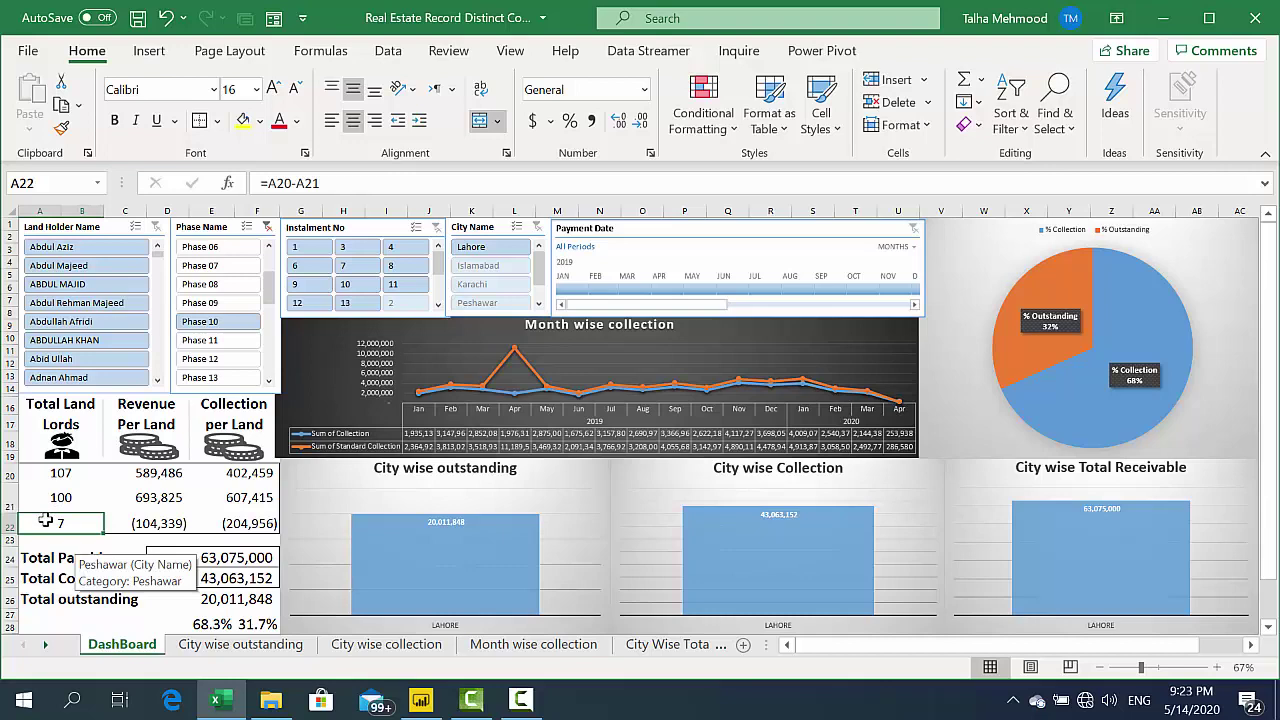
# Check the dashboard figures for Phase 06, Phase 08 and Phase 10, and clear the phase filter
pyautogui.click(240, 250)
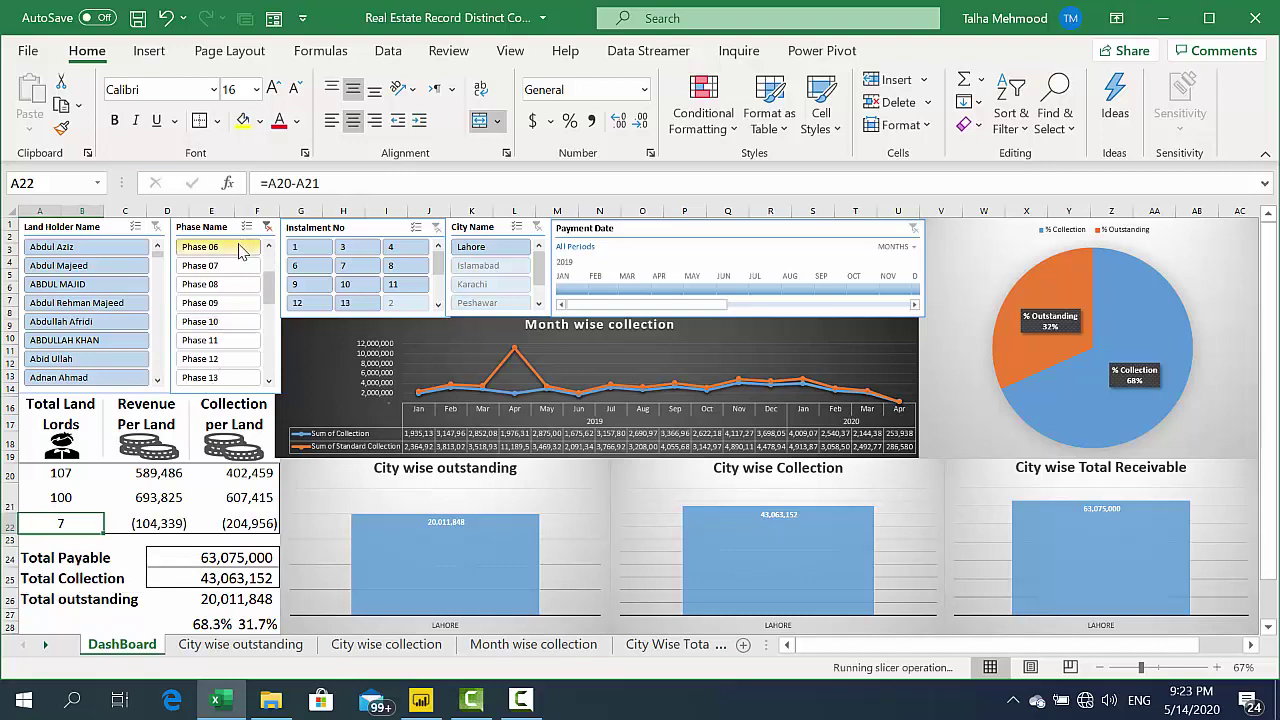
pyautogui.click(220, 285)
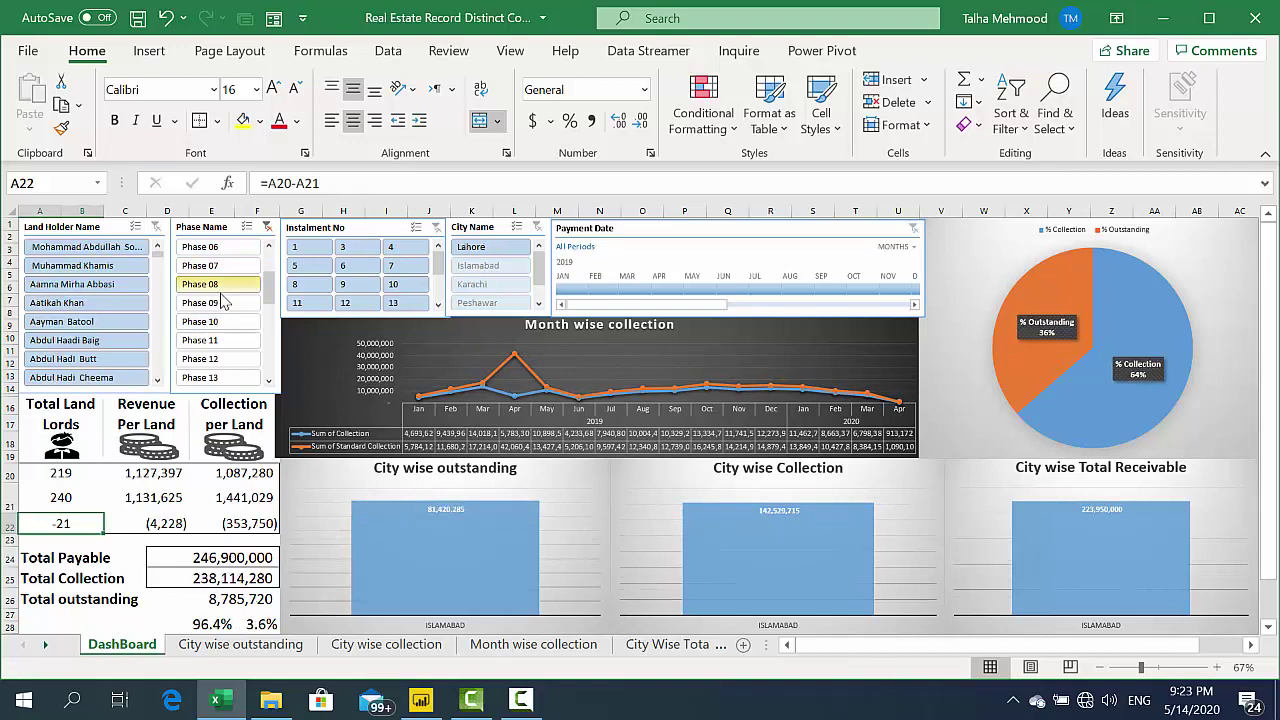
pyautogui.click(220, 321)
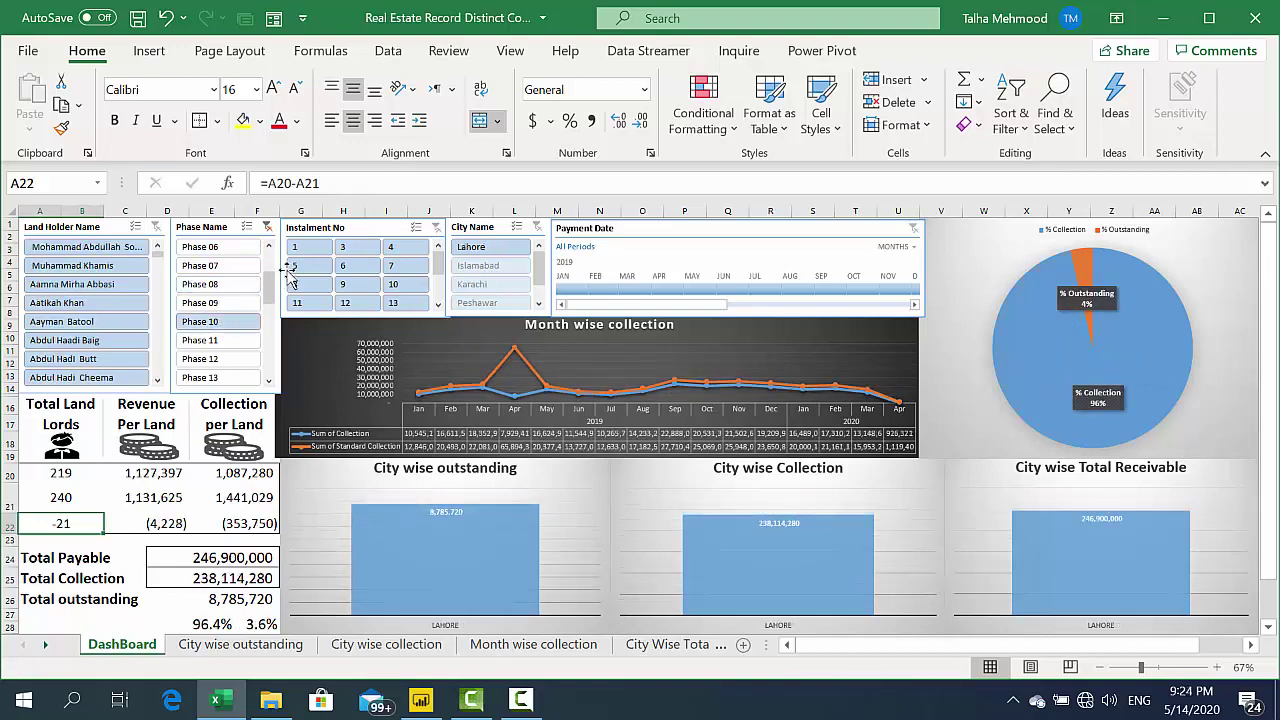
pyautogui.click(269, 229)
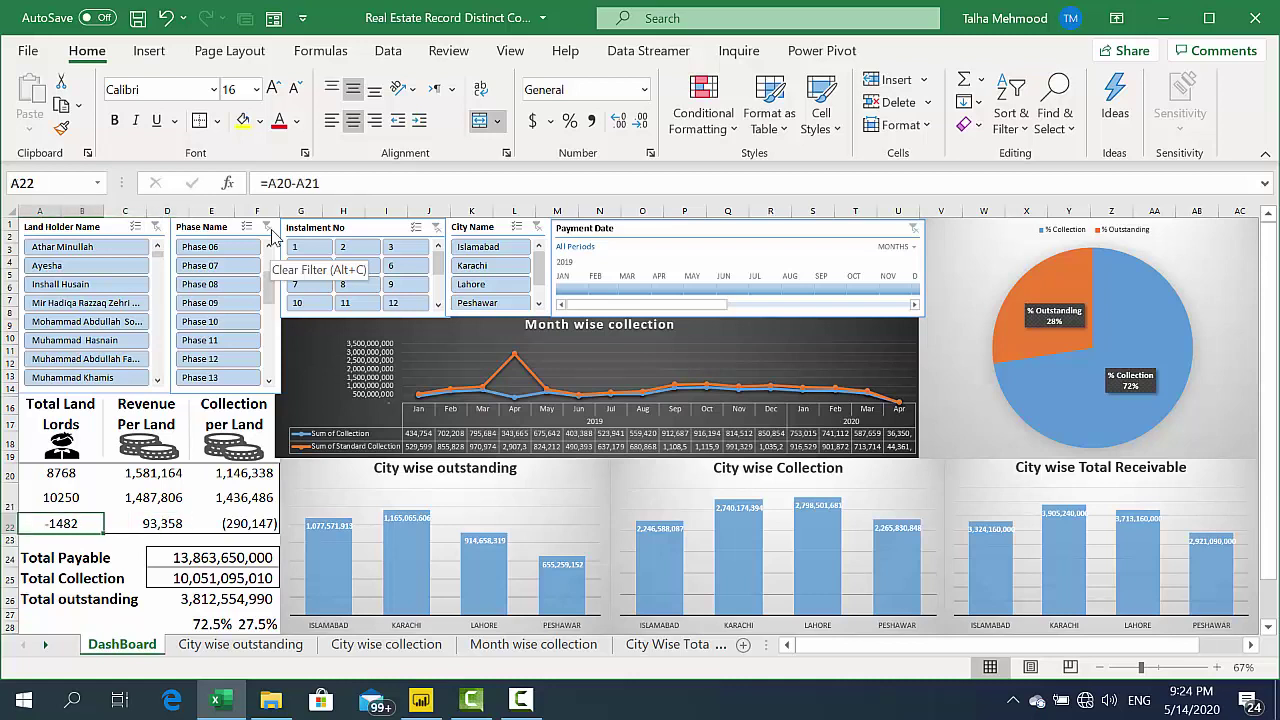
# Review the formulas in cells A20 through A22 under Total Land Lords
pyautogui.click(62, 473)
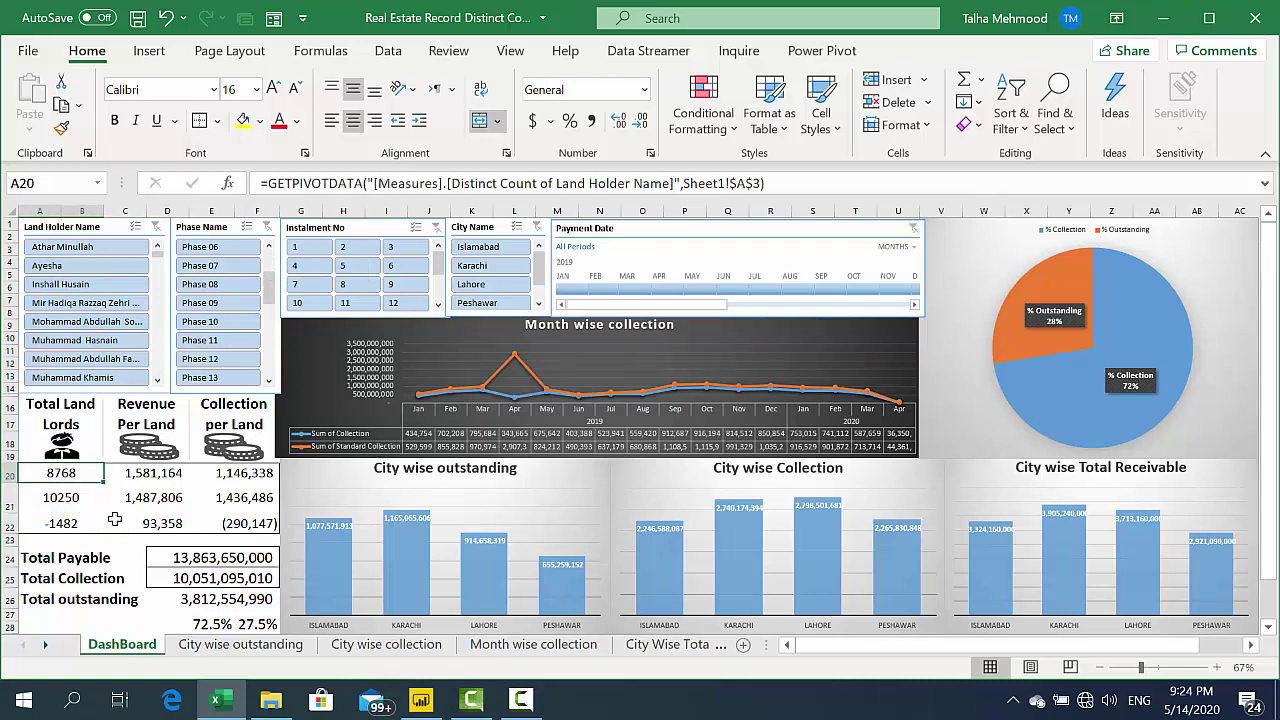
pyautogui.press('Down')
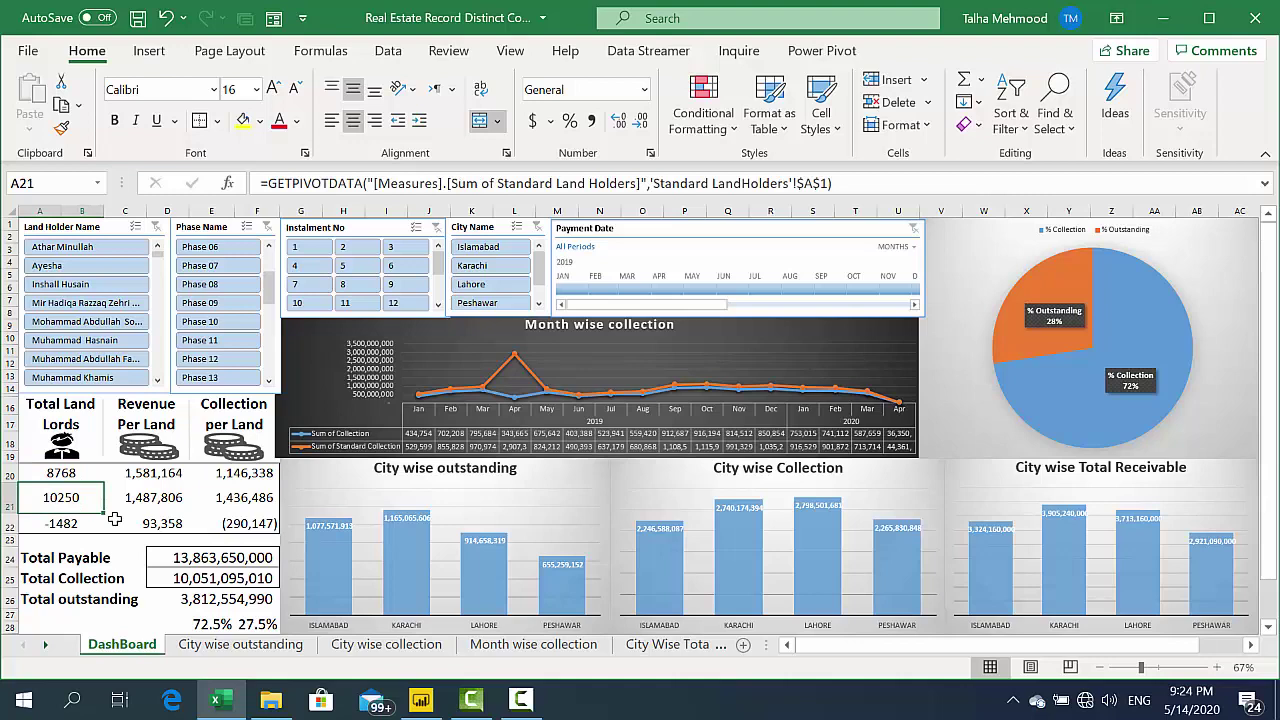
pyautogui.press('Down')
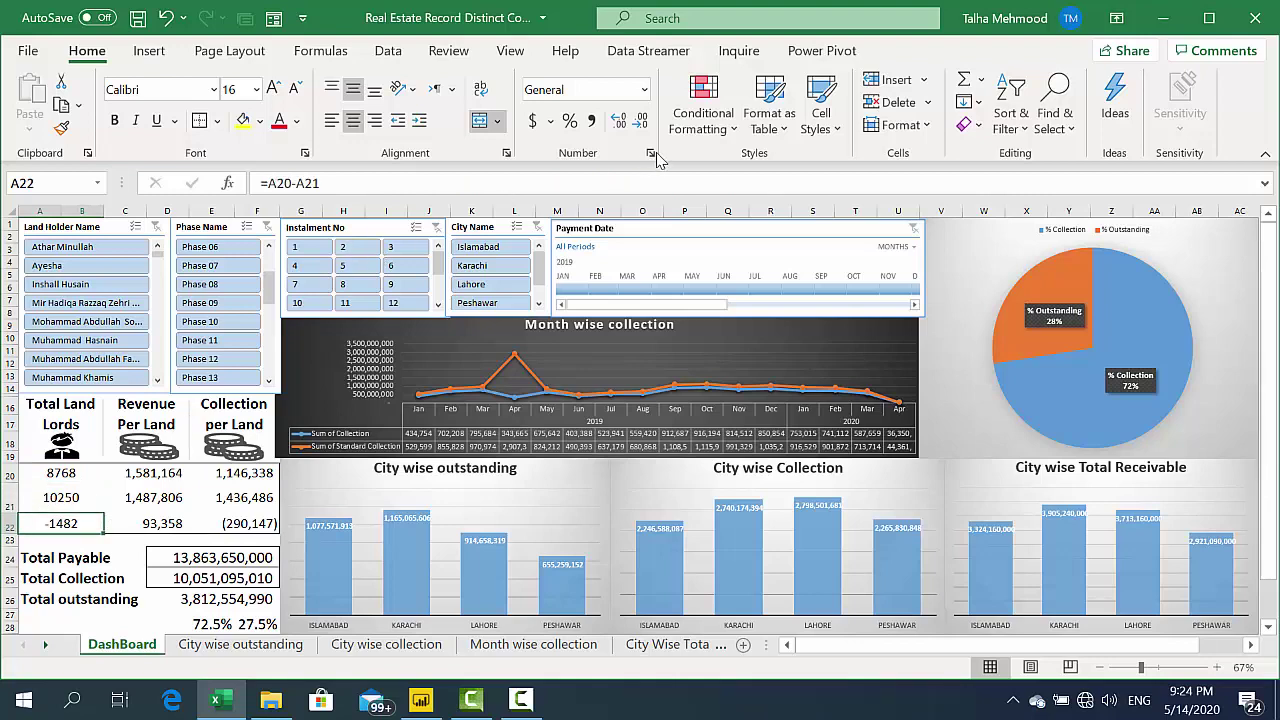
# Apply the Green - Yellow - Red color scale to cell A22, testing it with the Phase 10 filter and clearing that filter
pyautogui.click(730, 143)
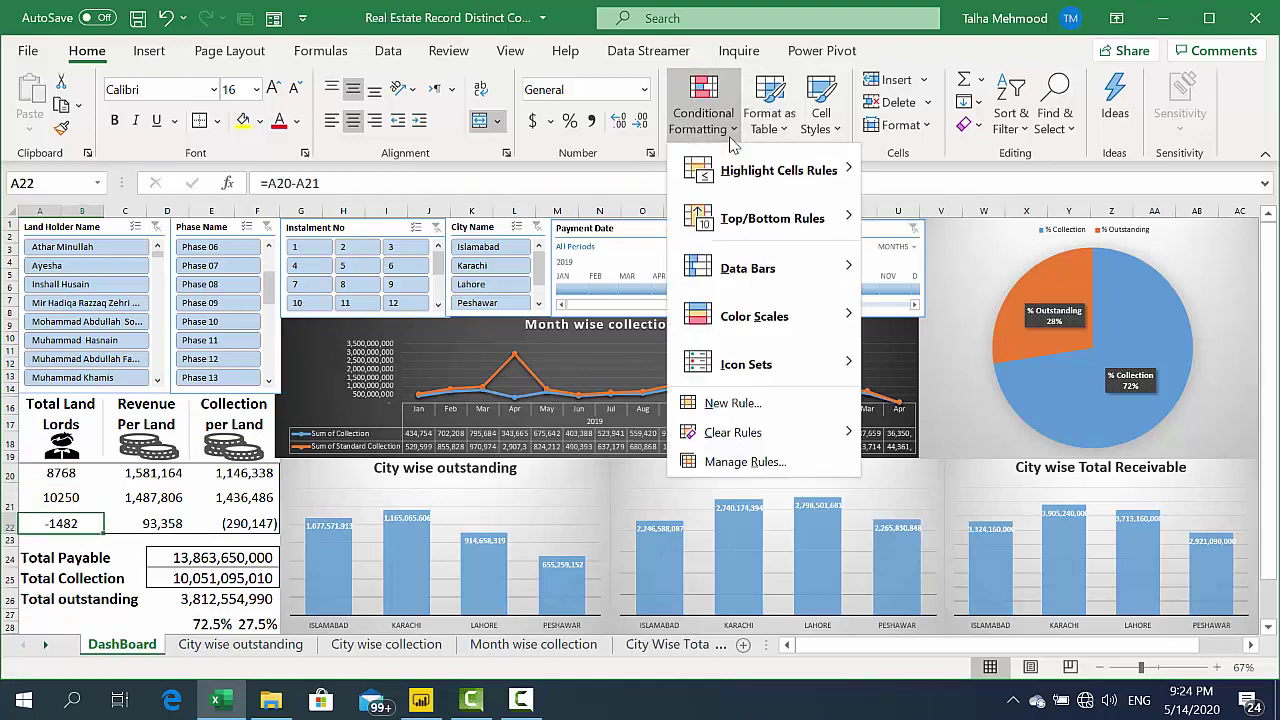
pyautogui.moveTo(733, 203)
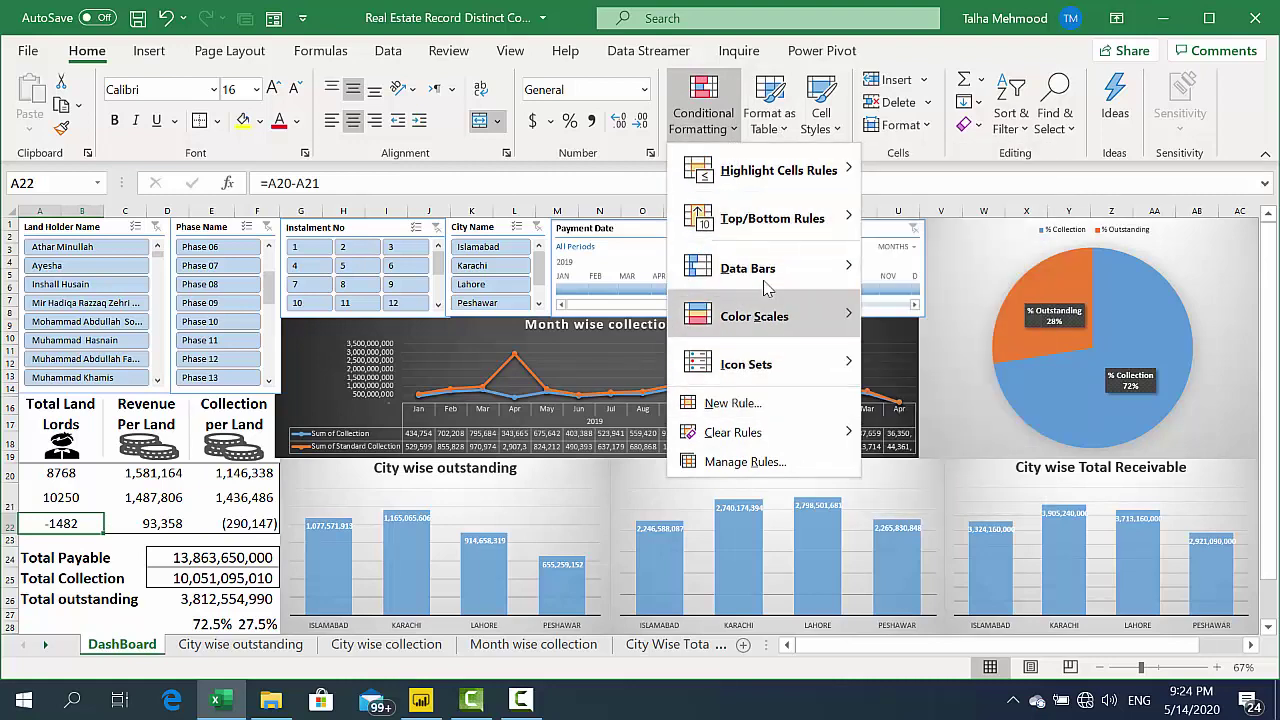
pyautogui.moveTo(800, 178)
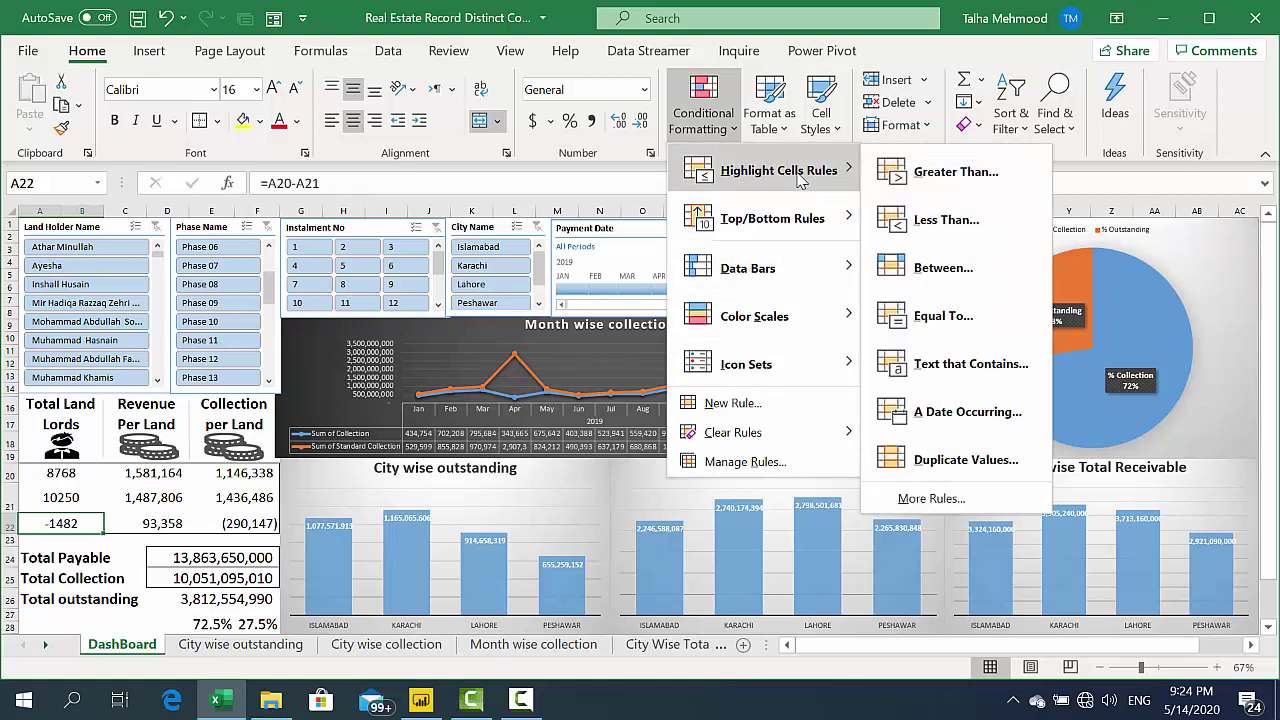
pyautogui.moveTo(822, 273)
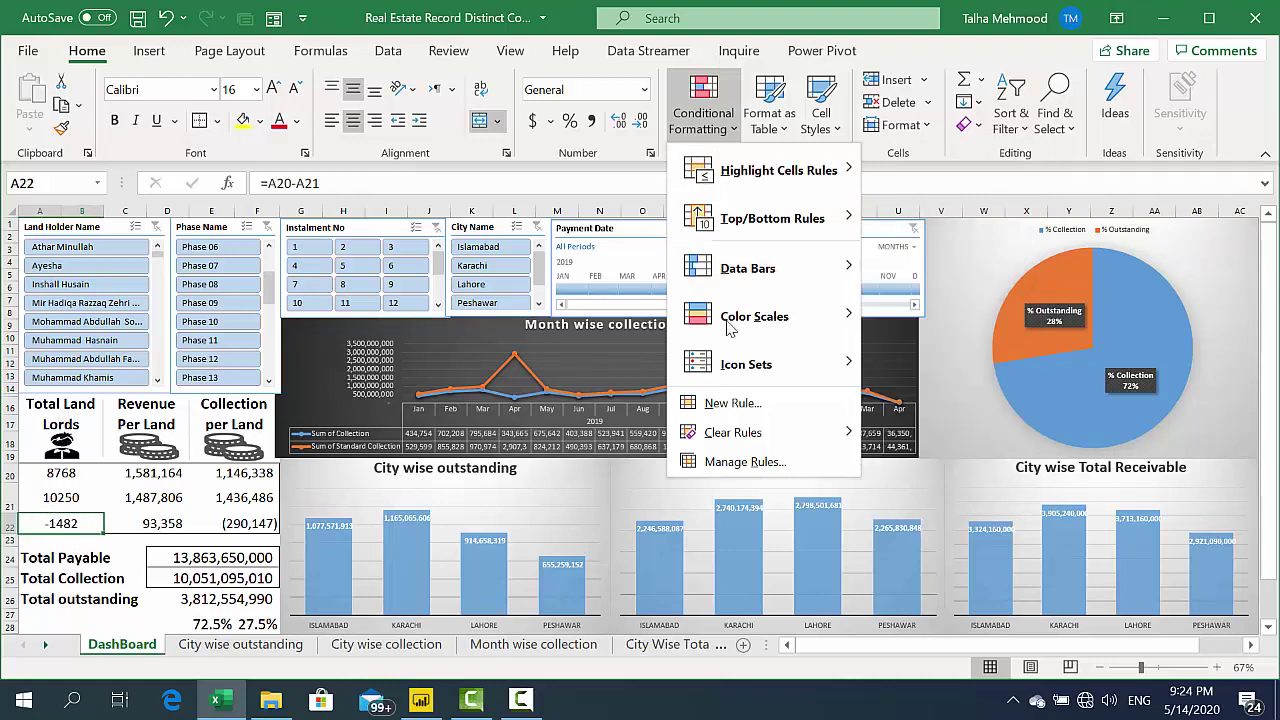
pyautogui.moveTo(832, 347)
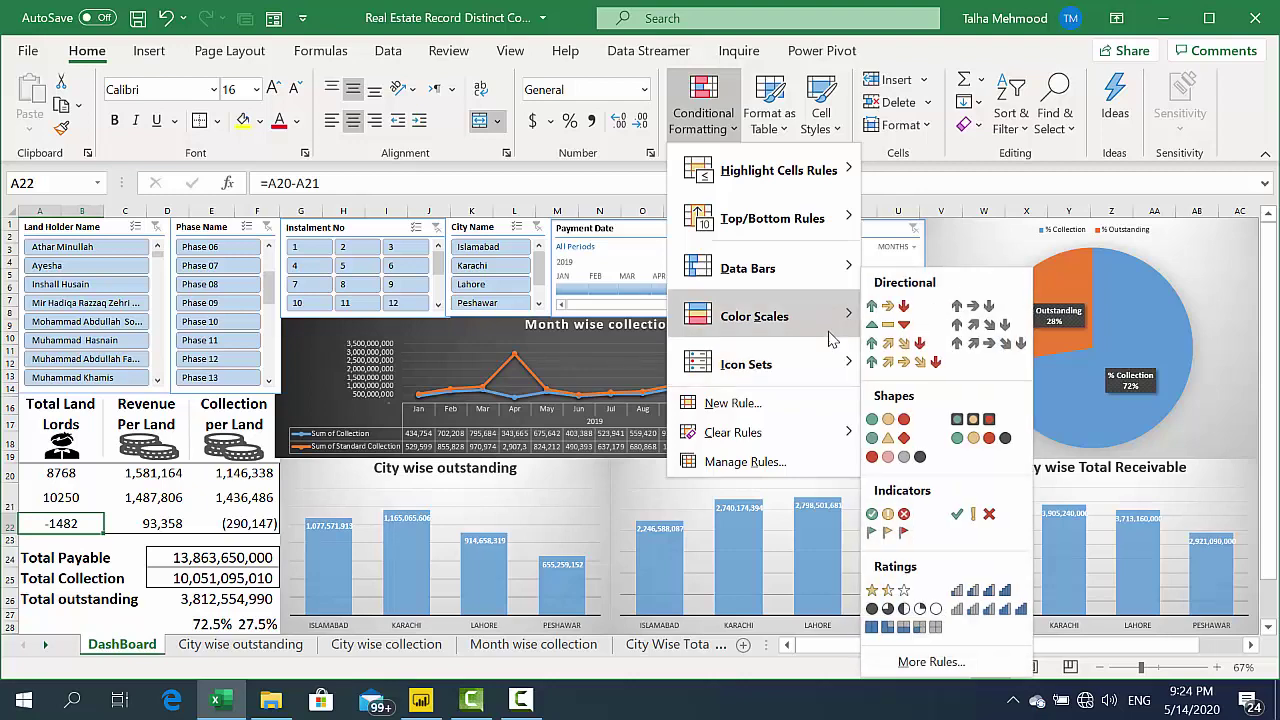
pyautogui.moveTo(834, 322)
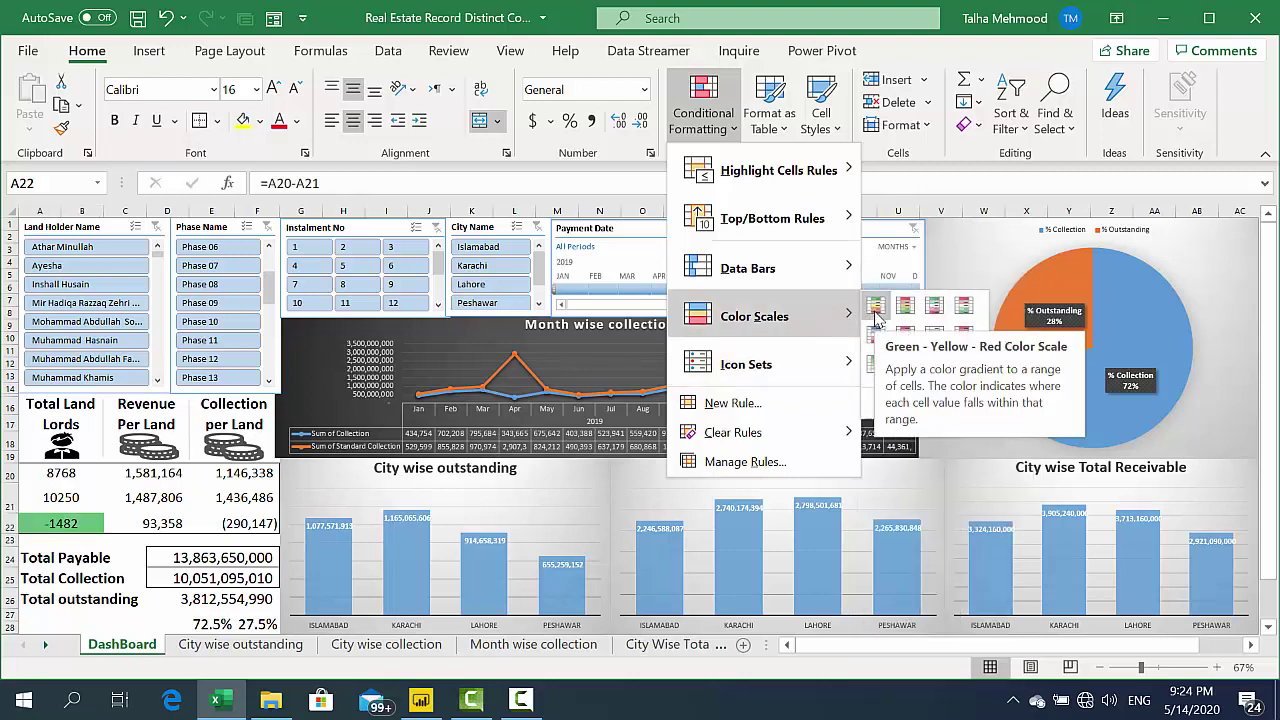
pyautogui.click(876, 318)
pyautogui.click(221, 341)
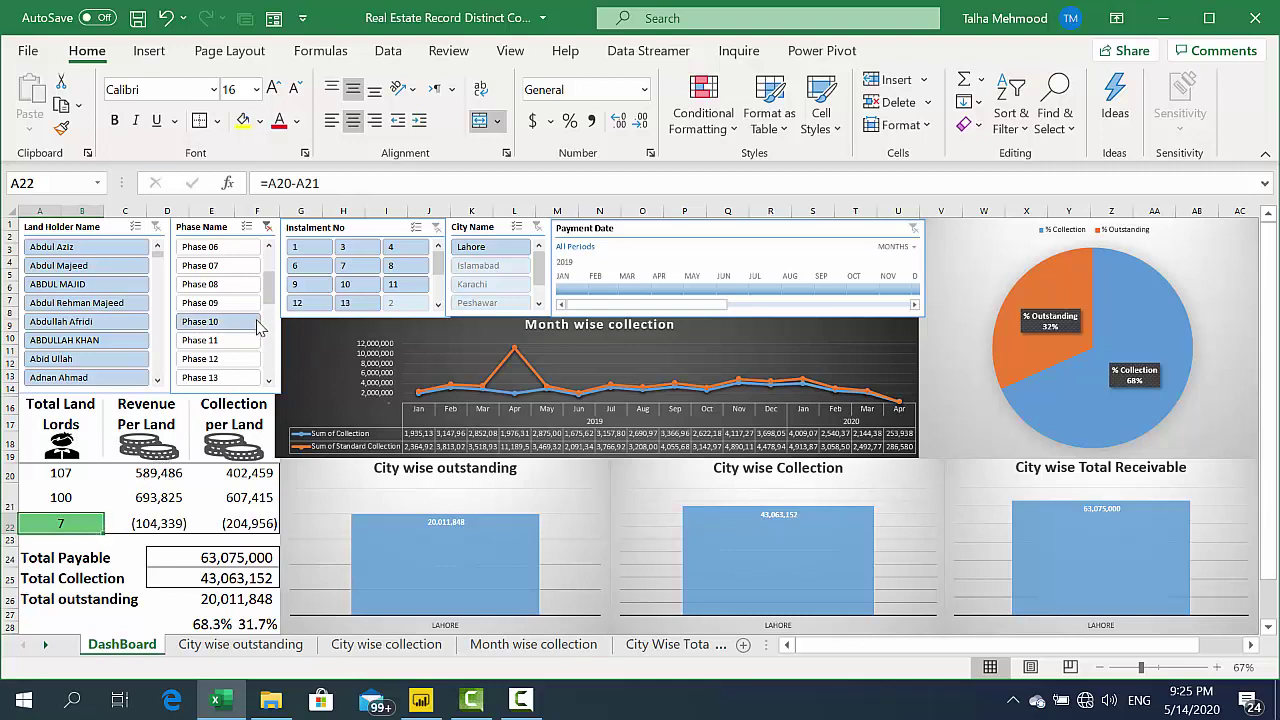
pyautogui.click(268, 228)
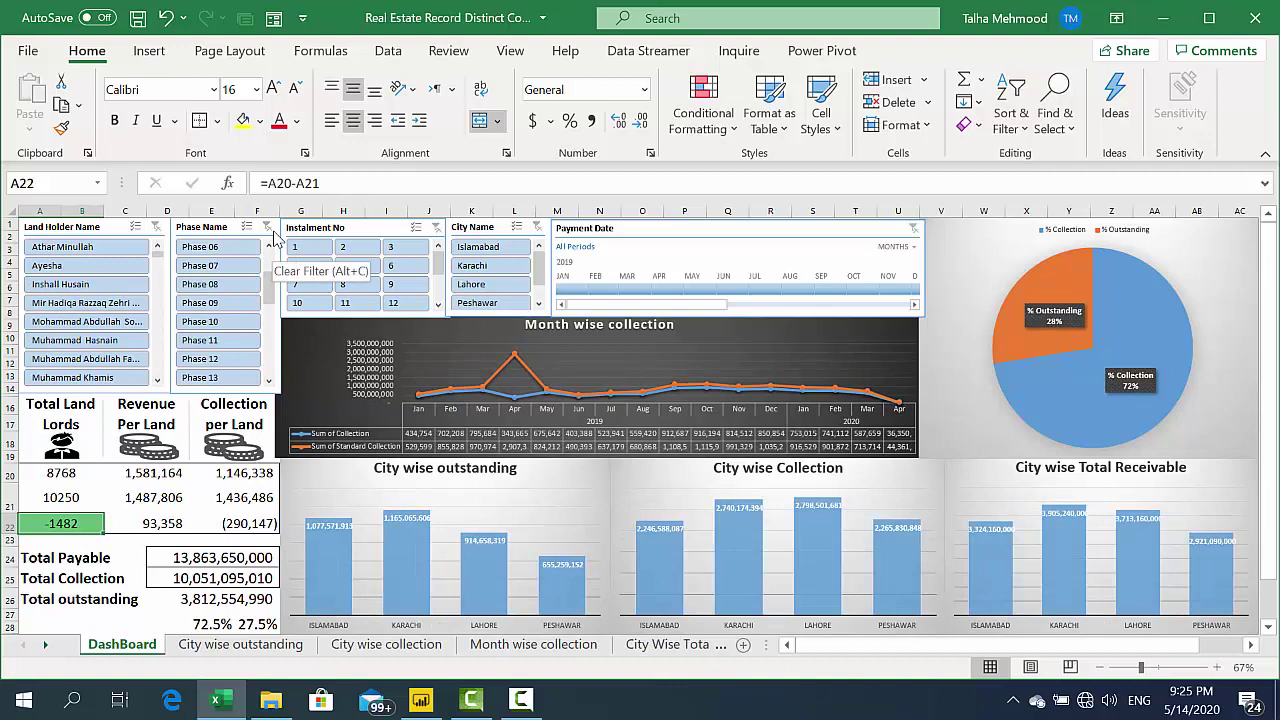
# Clear the conditional formatting rules from cell A22
pyautogui.click(703, 100)
pyautogui.moveTo(775, 331)
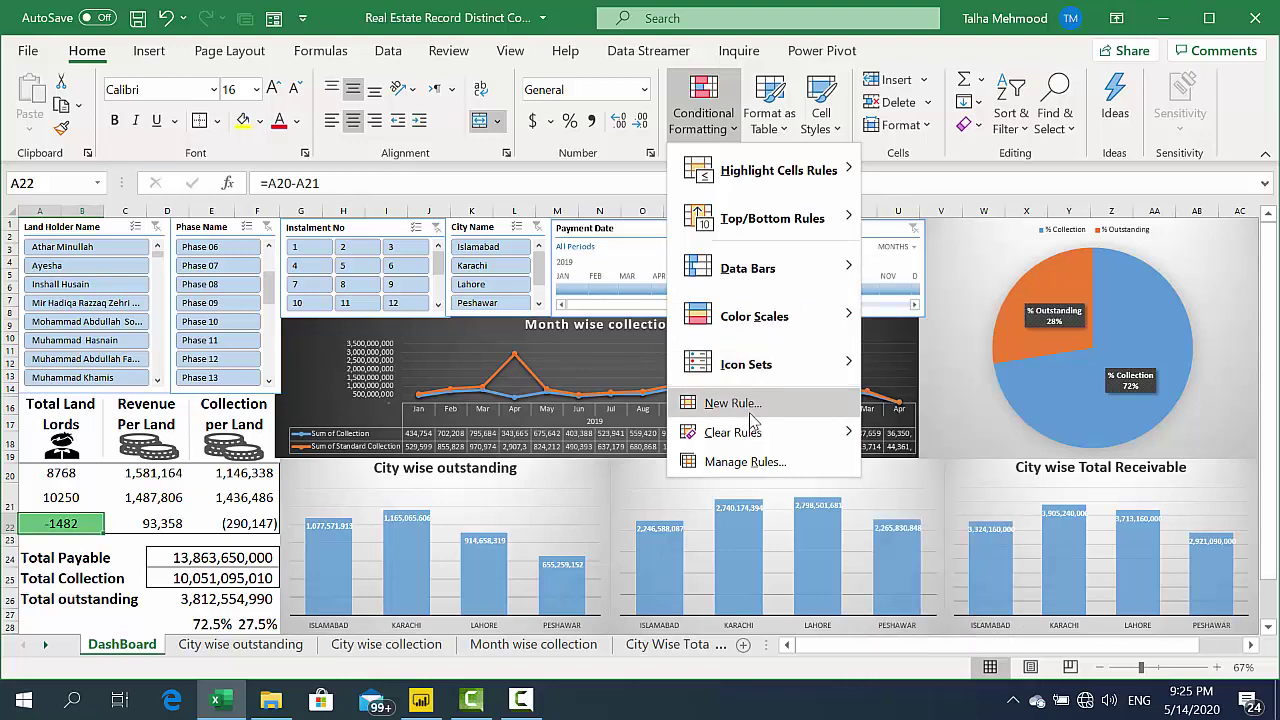
pyautogui.moveTo(757, 433)
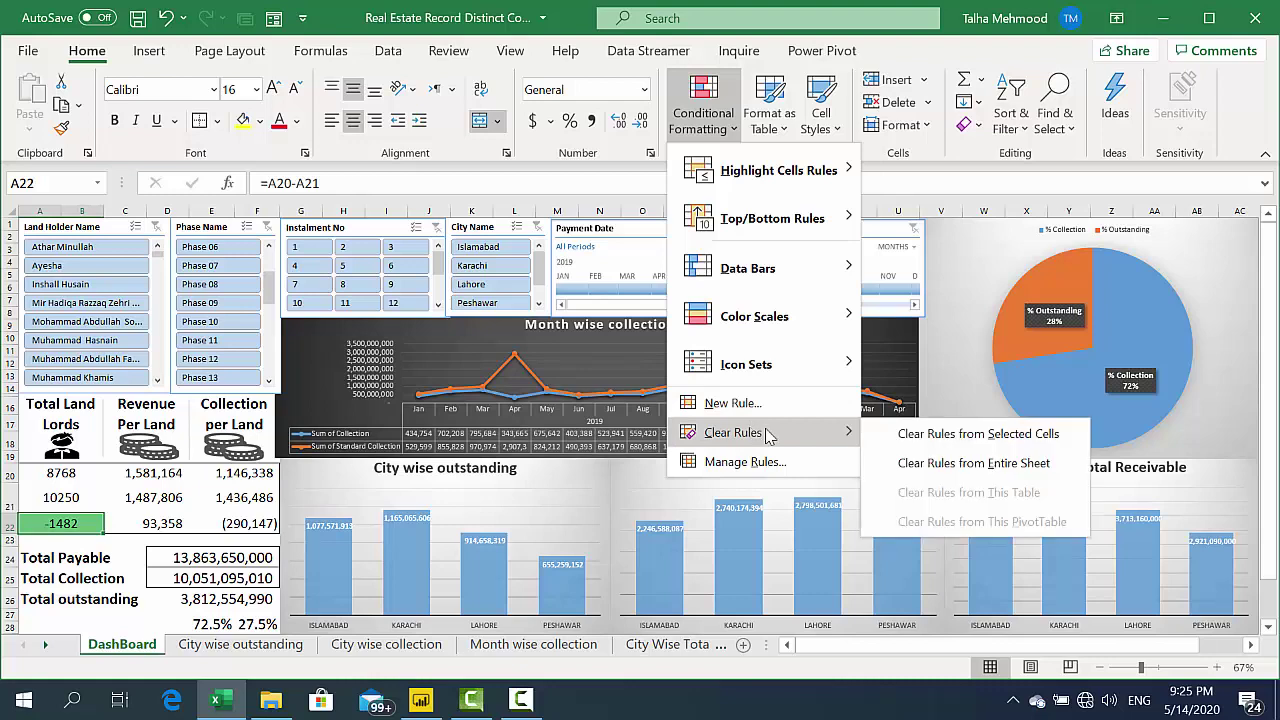
pyautogui.click(903, 433)
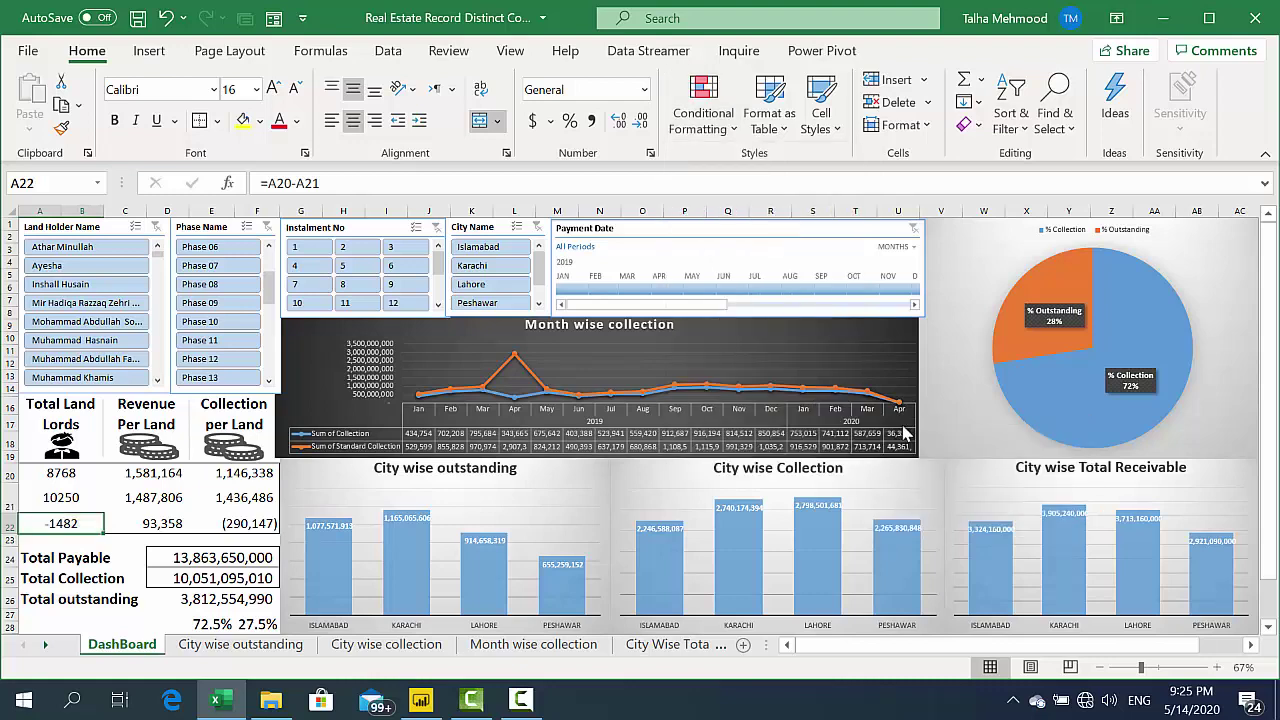
pyautogui.click(729, 143)
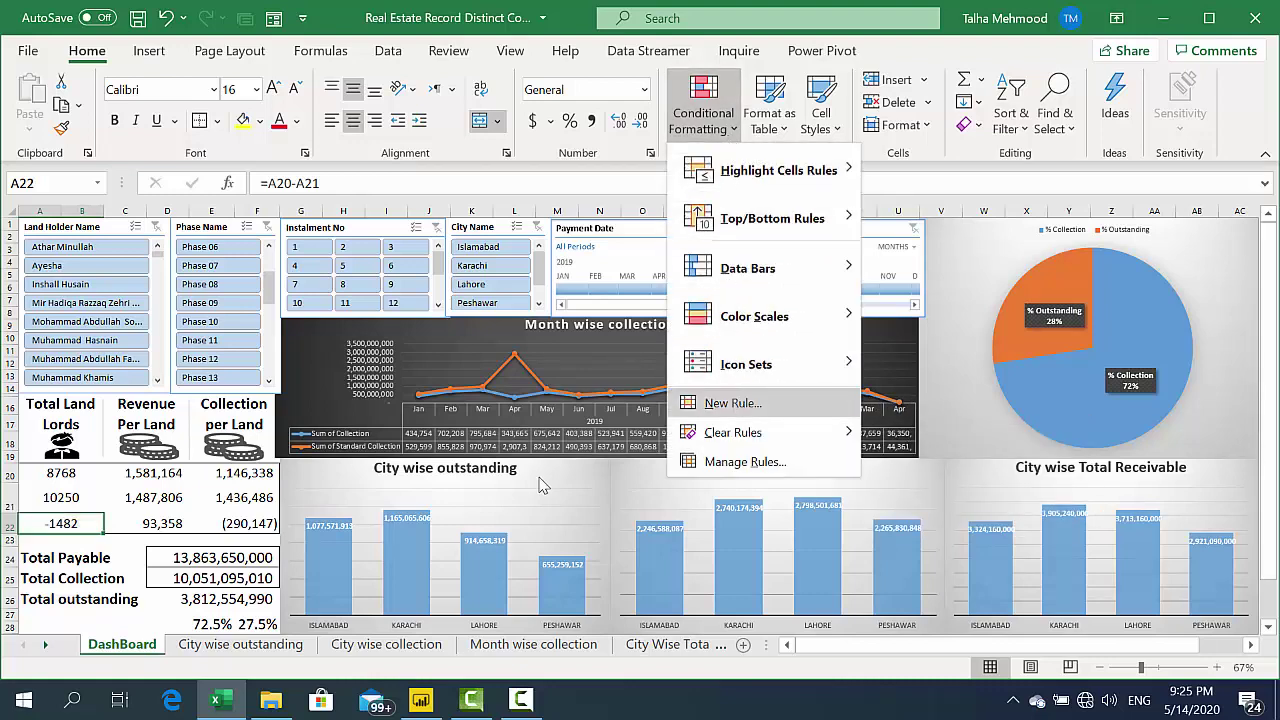
pyautogui.click(148, 523)
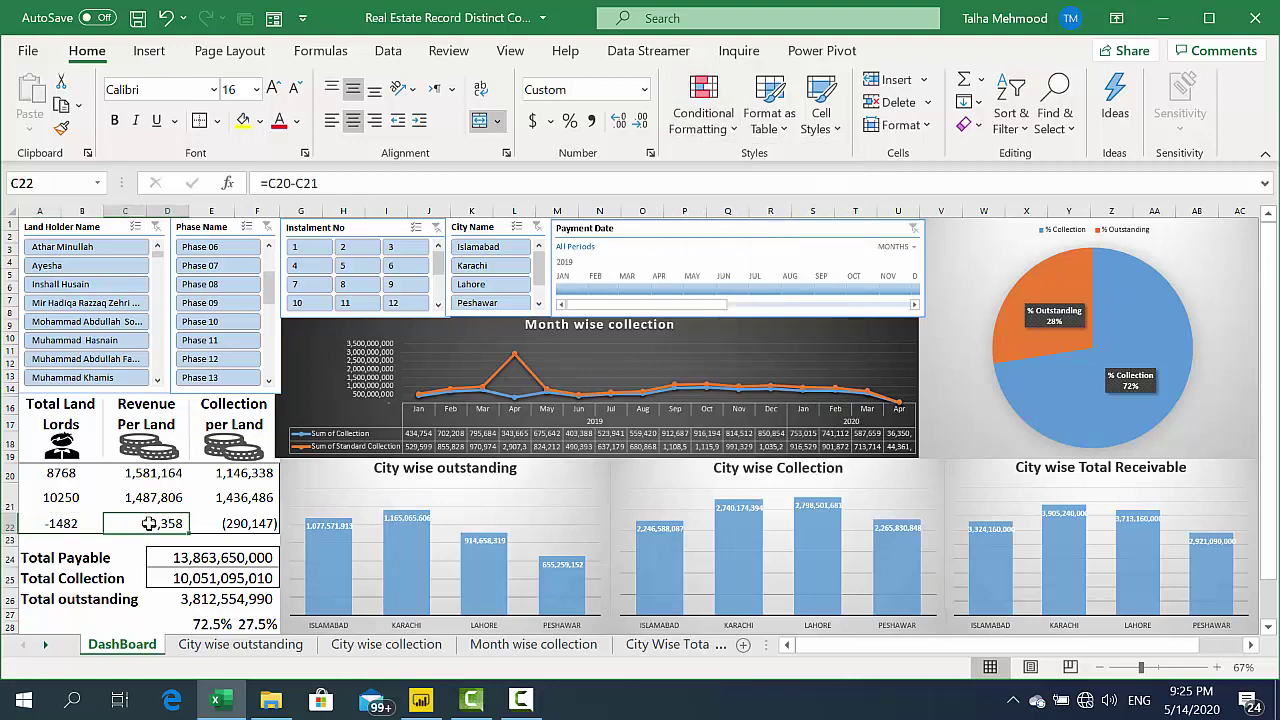
pyautogui.press('Left')
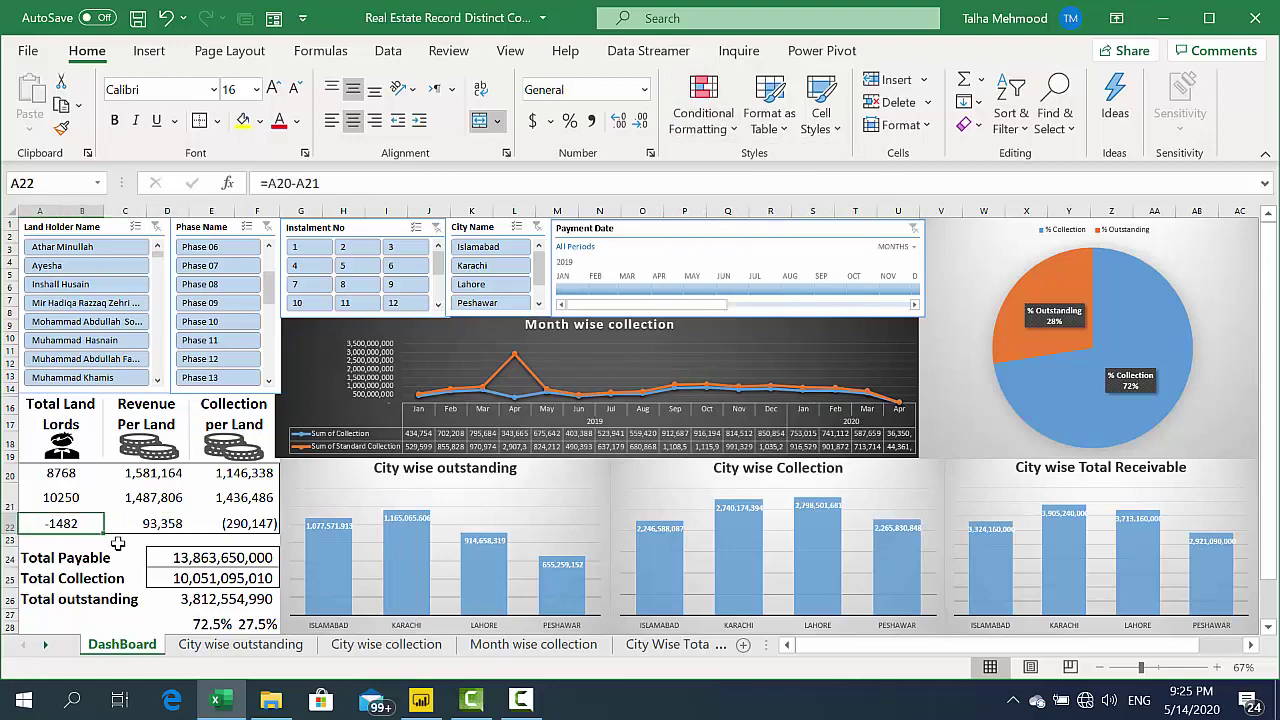
pyautogui.press('Right')
pyautogui.press('Left')
pyautogui.press('Right')
pyautogui.press('Left')
pyautogui.press('Right')
pyautogui.press('Right')
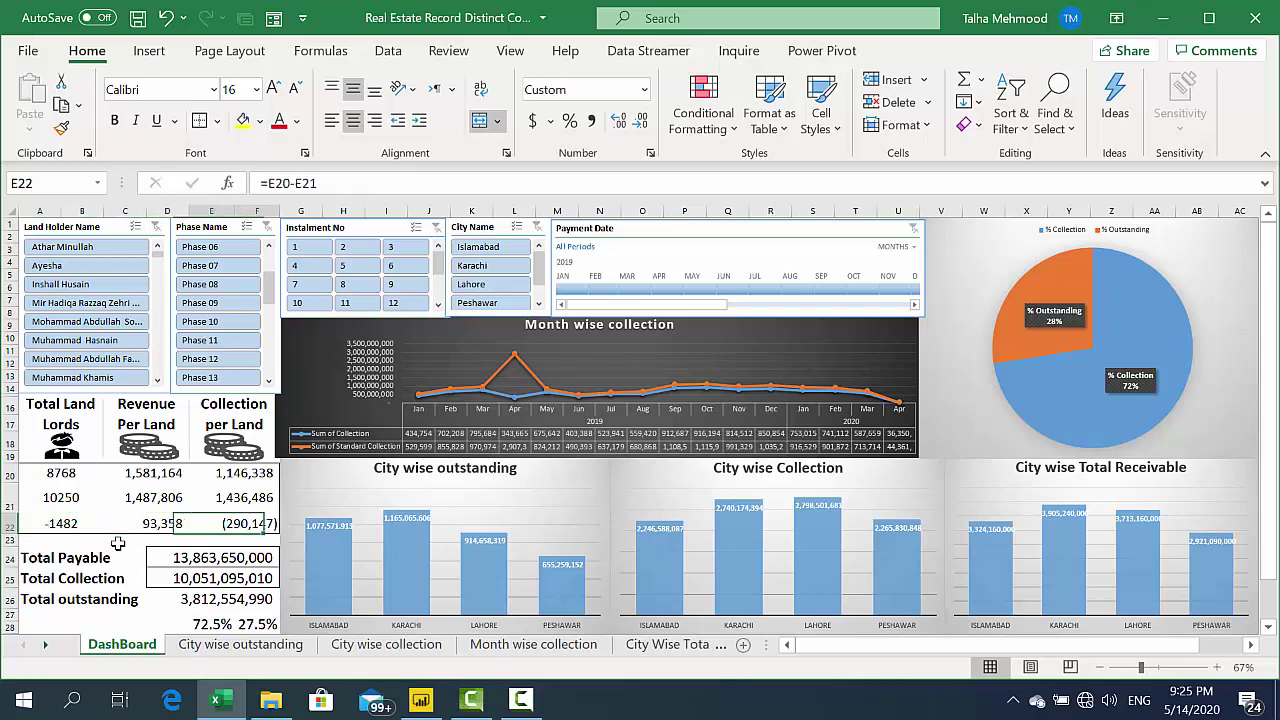
pyautogui.press('Left')
pyautogui.press('Up')
pyautogui.press('Down')
pyautogui.press('Down')
pyautogui.press('Down')
pyautogui.press('Down')
pyautogui.press('Down')
pyautogui.press('Right')
pyautogui.press('Right')
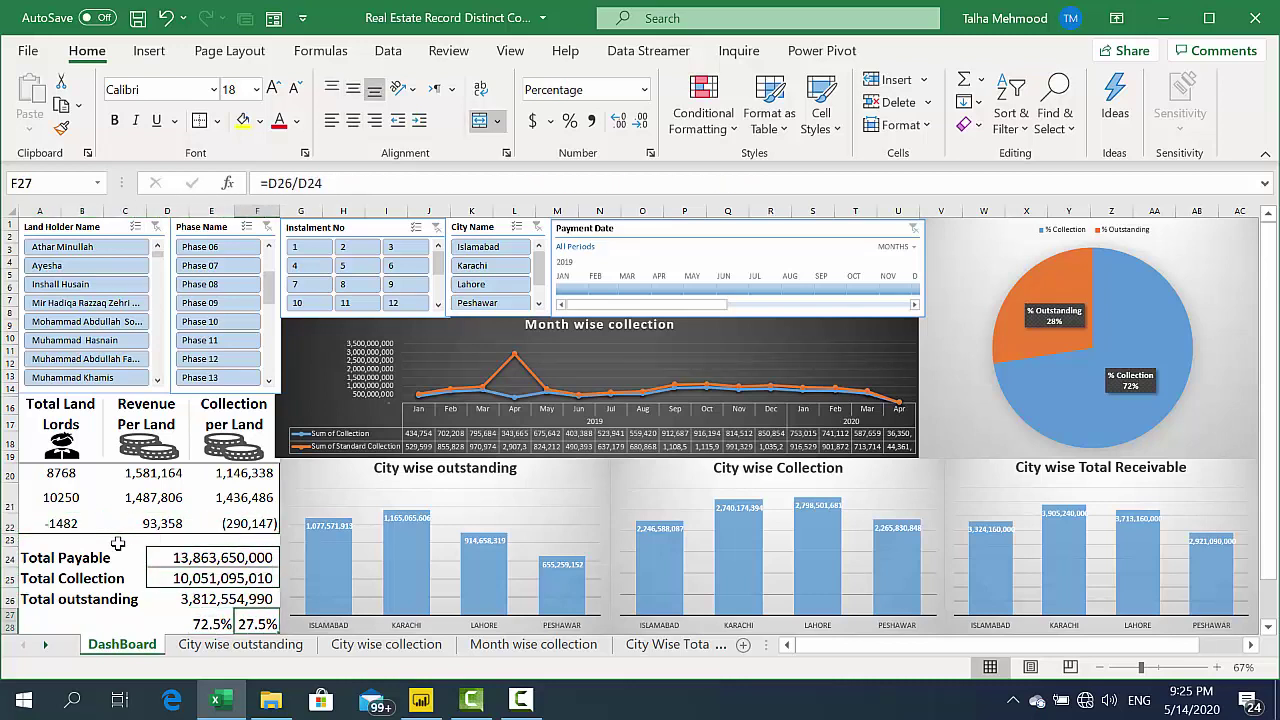
pyautogui.press('Left')
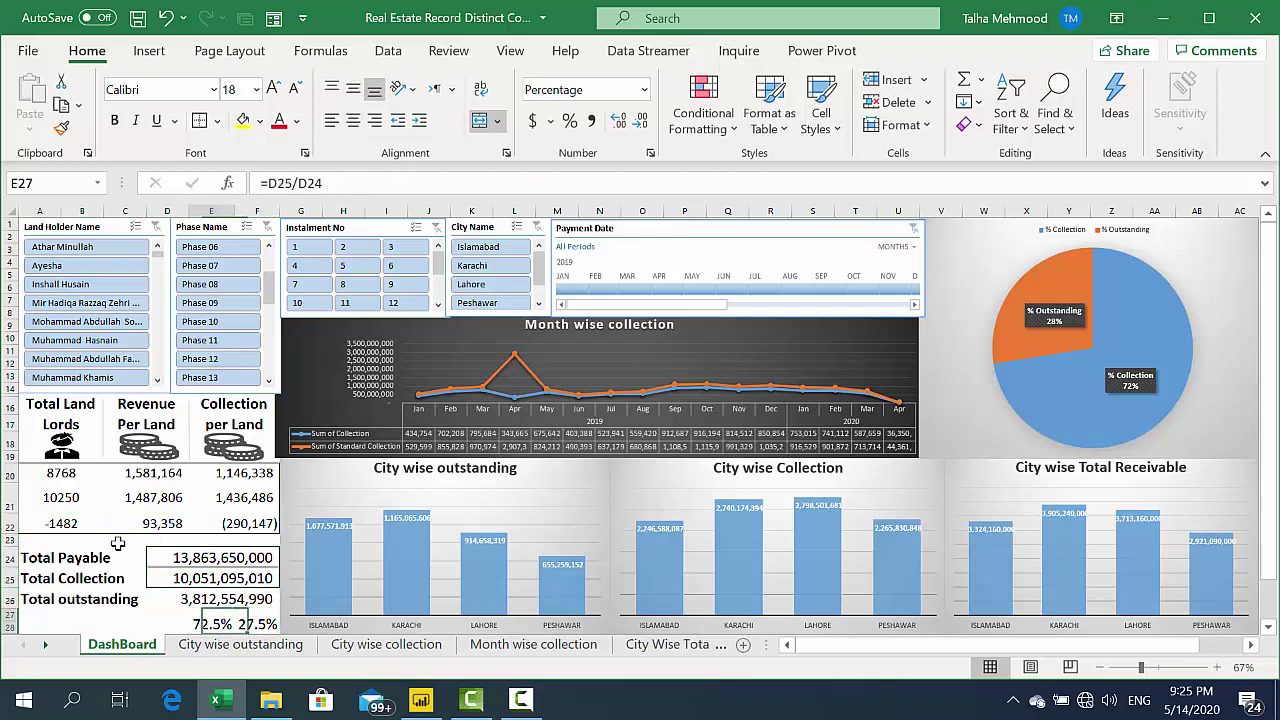
pyautogui.press('Right')
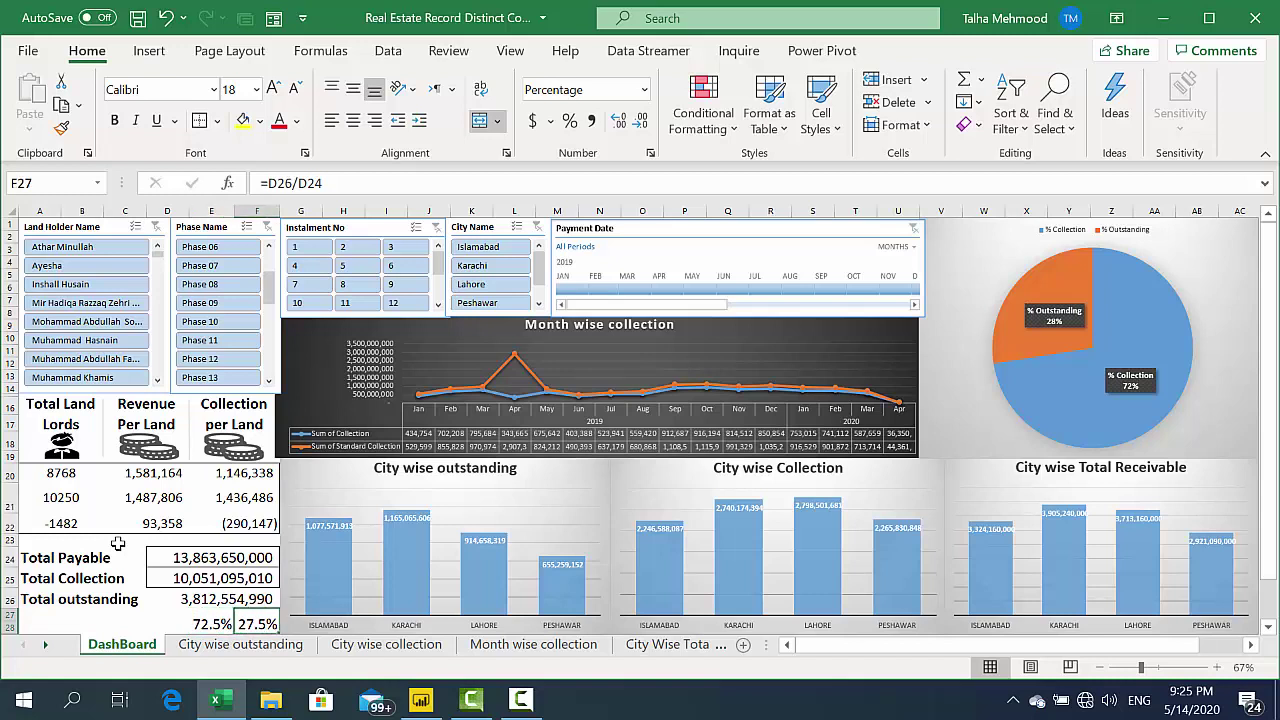
pyautogui.press('Up')
pyautogui.press('Left')
pyautogui.press('Up')
pyautogui.press('Up')
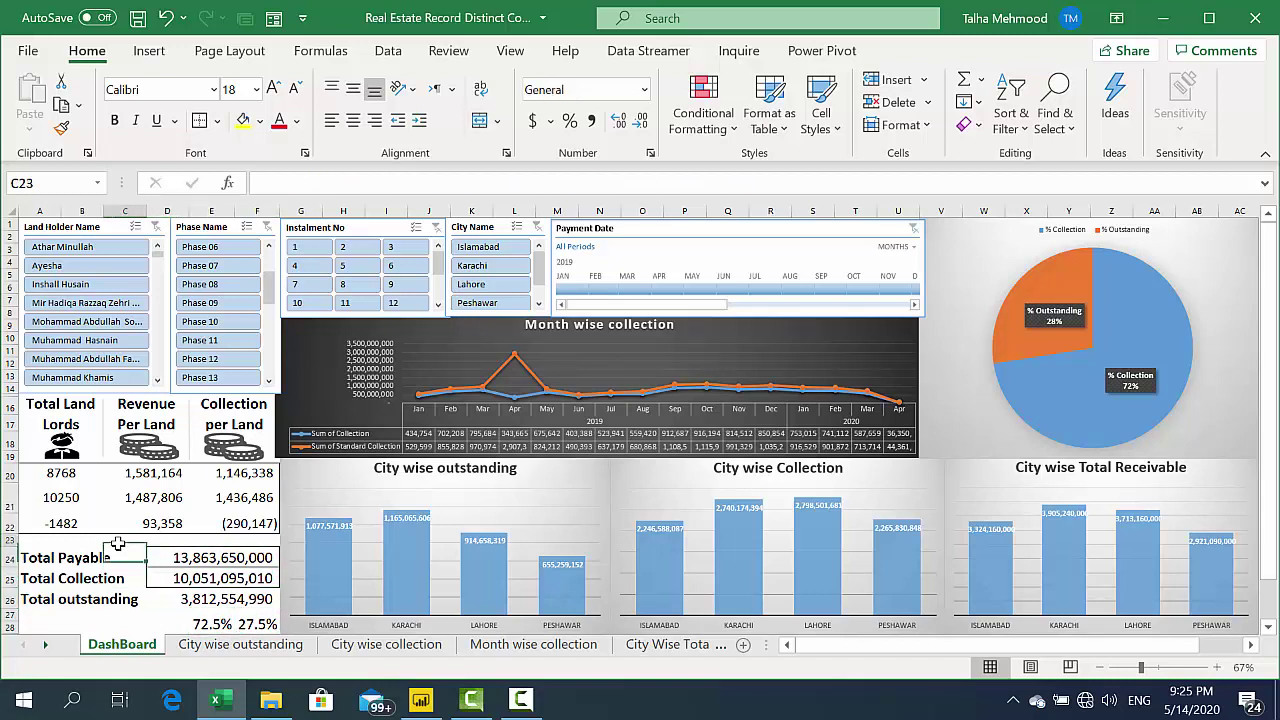
pyautogui.press('Left')
pyautogui.press('Up')
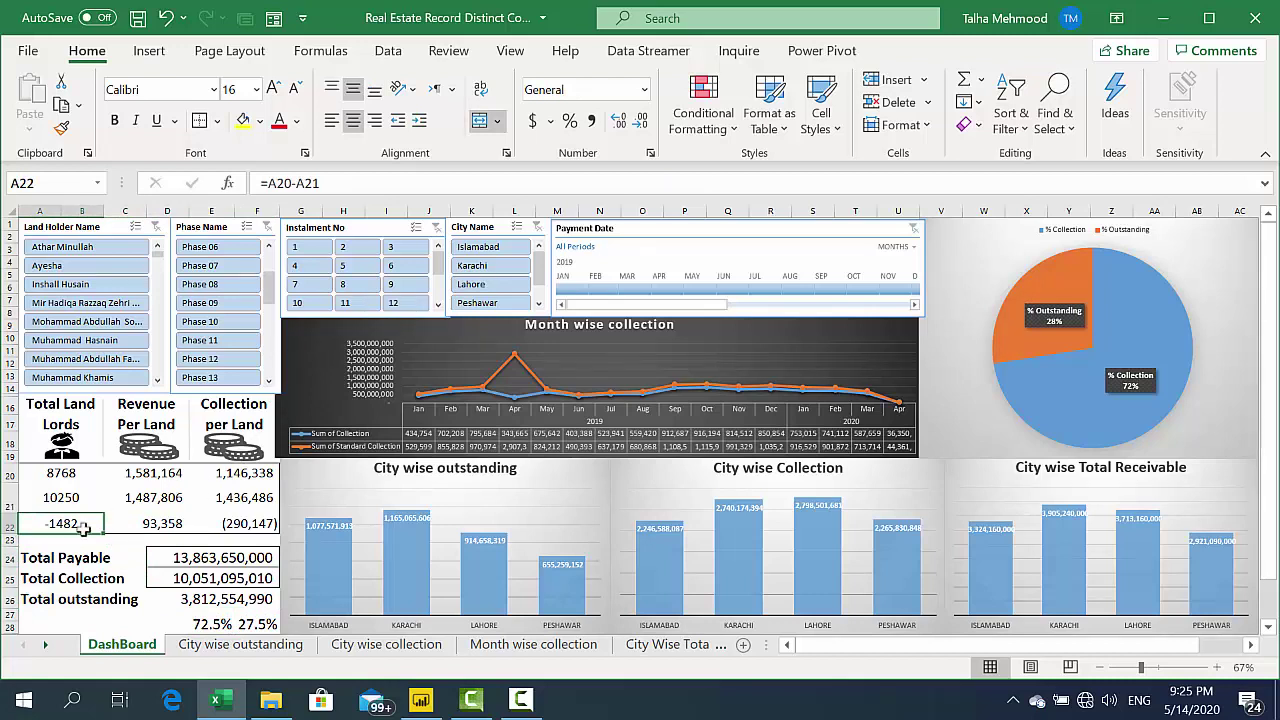
# Start a new conditional formatting rule for difference cells A22, C22 and E22 using the 3-Color Scale style
pyautogui.press('Right')
pyautogui.press('Right')
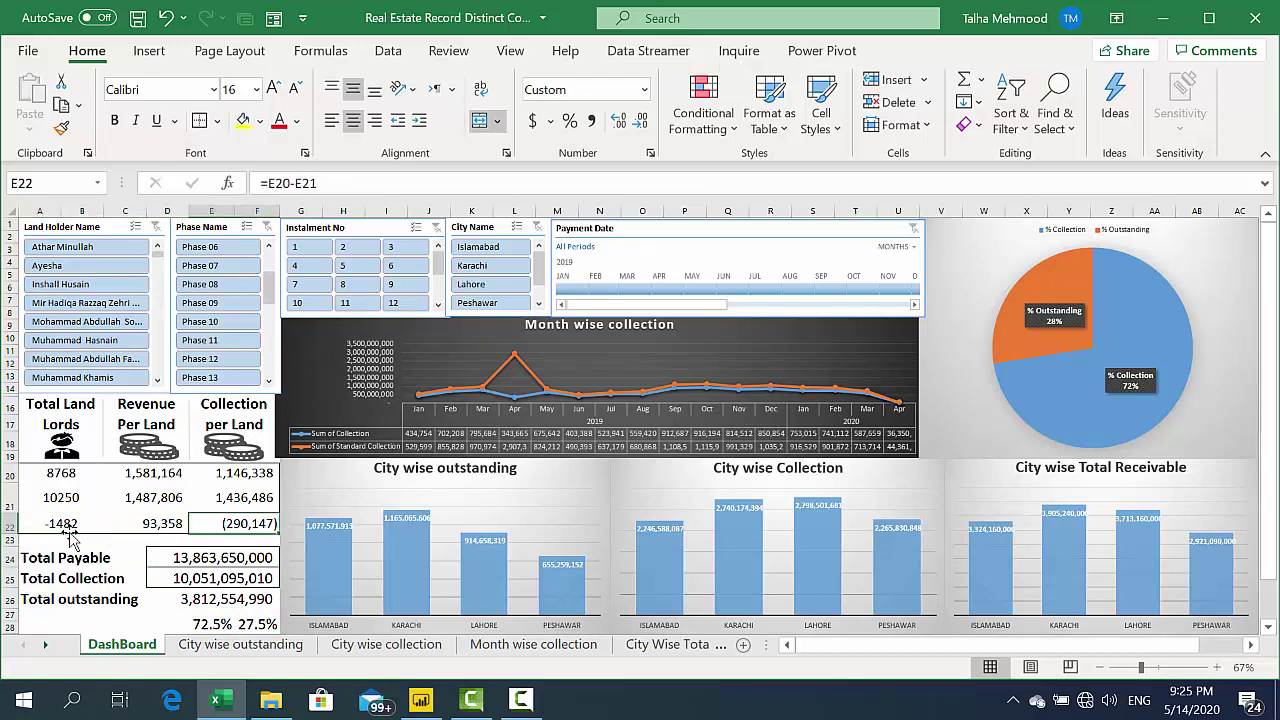
pyautogui.press('Left')
pyautogui.press('Left')
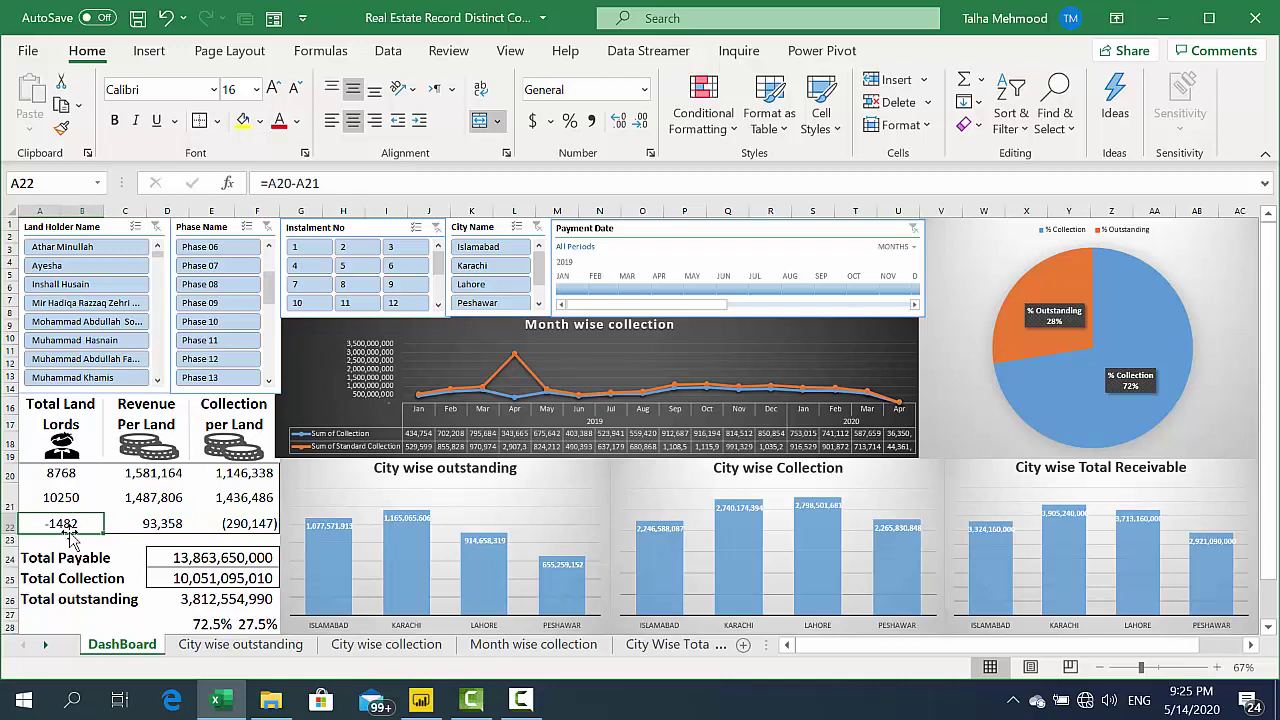
pyautogui.hotkey('shift', 'Right')
pyautogui.hotkey('shift', 'Right')
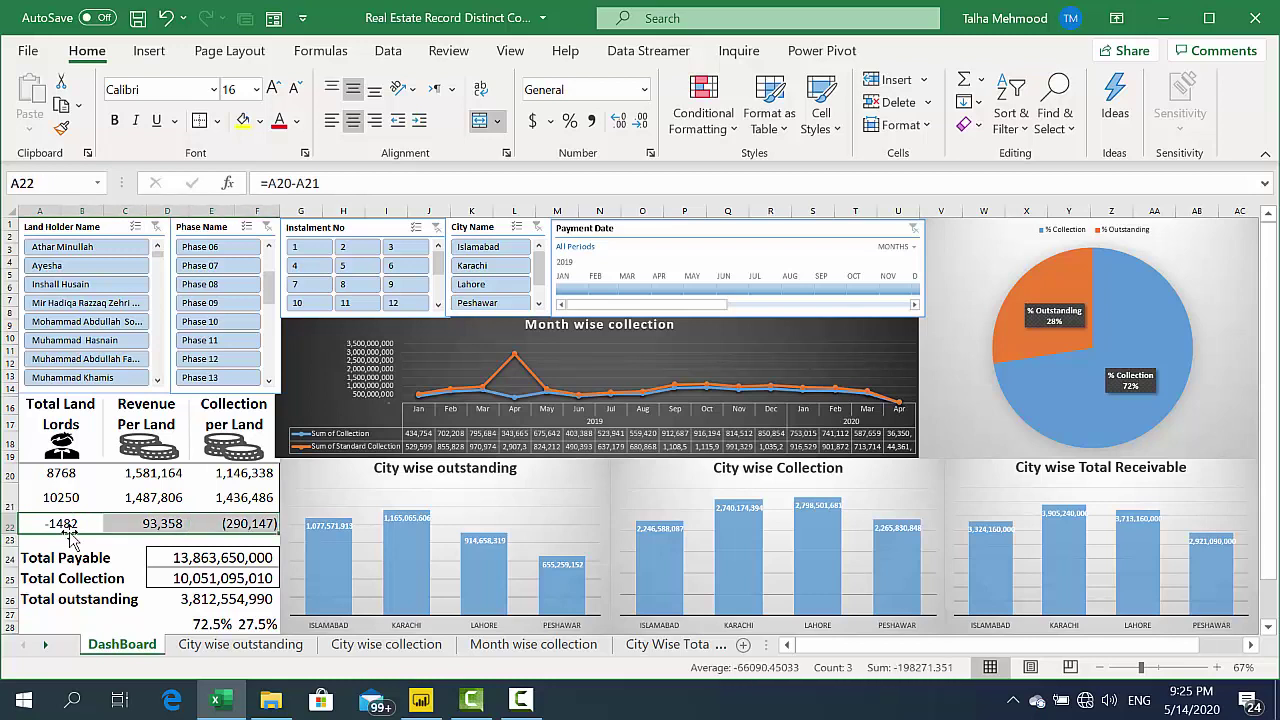
pyautogui.click(722, 132)
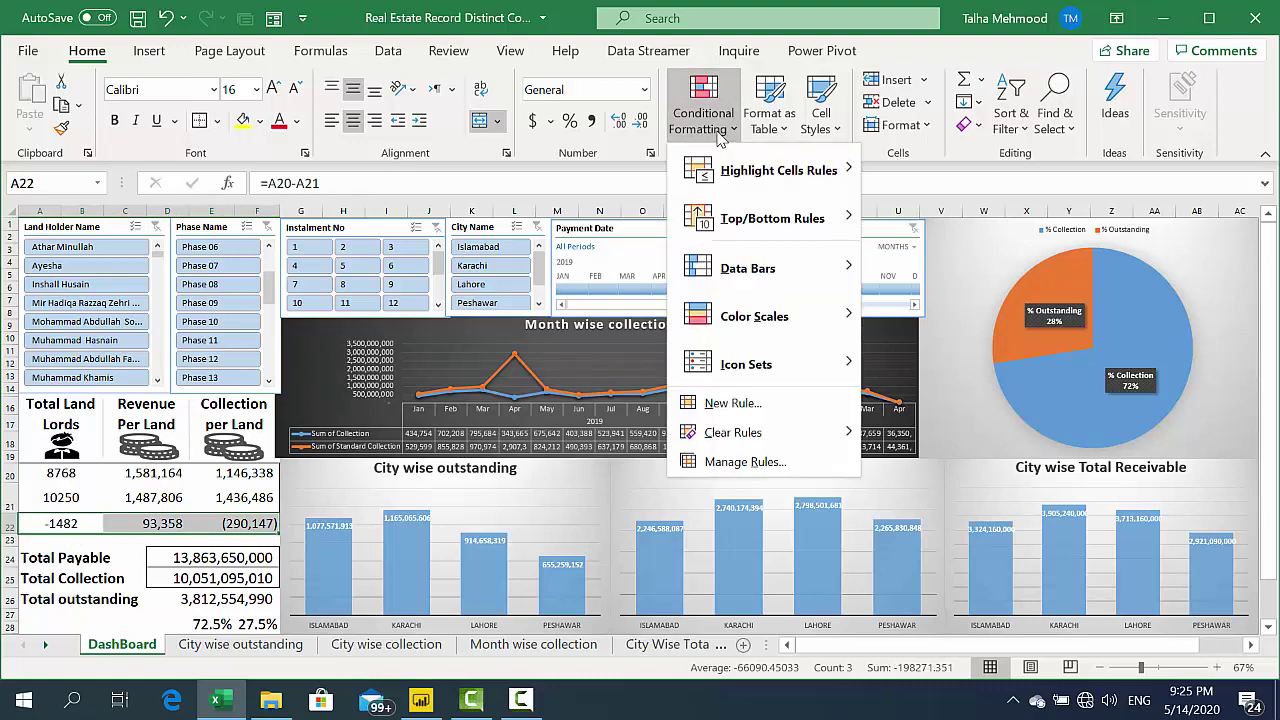
pyautogui.click(722, 404)
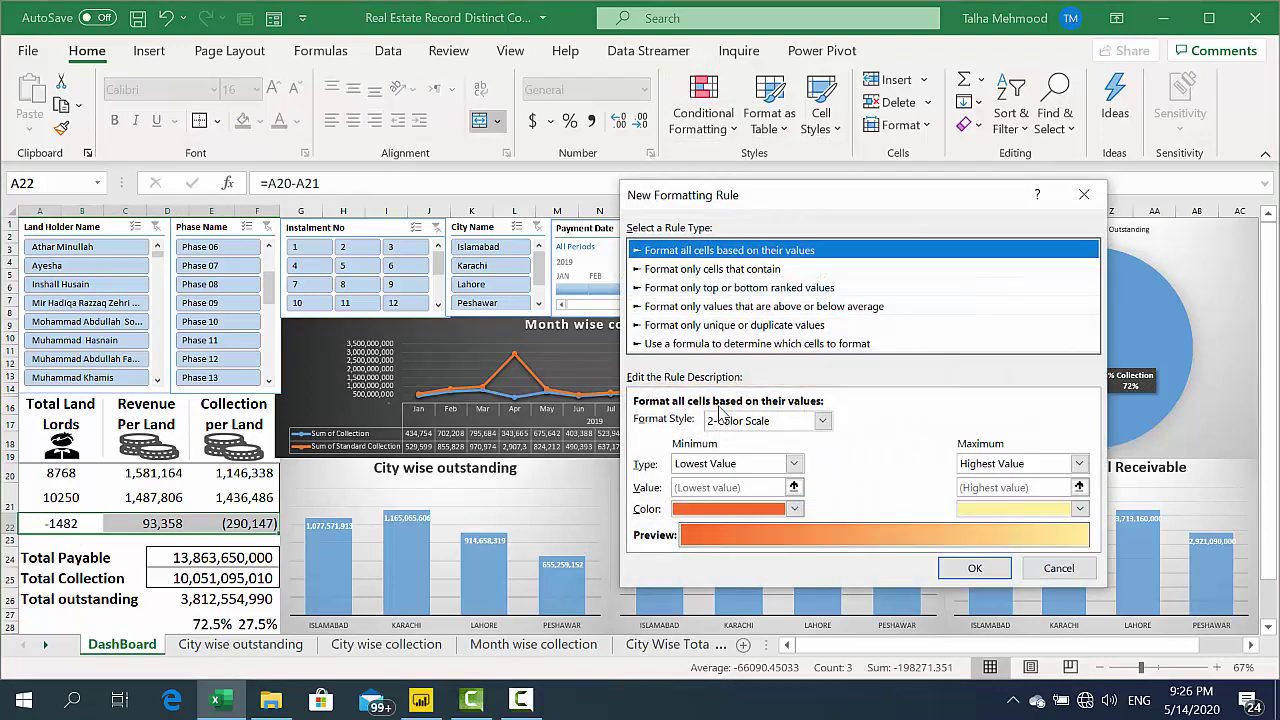
pyautogui.click(822, 422)
pyautogui.click(795, 453)
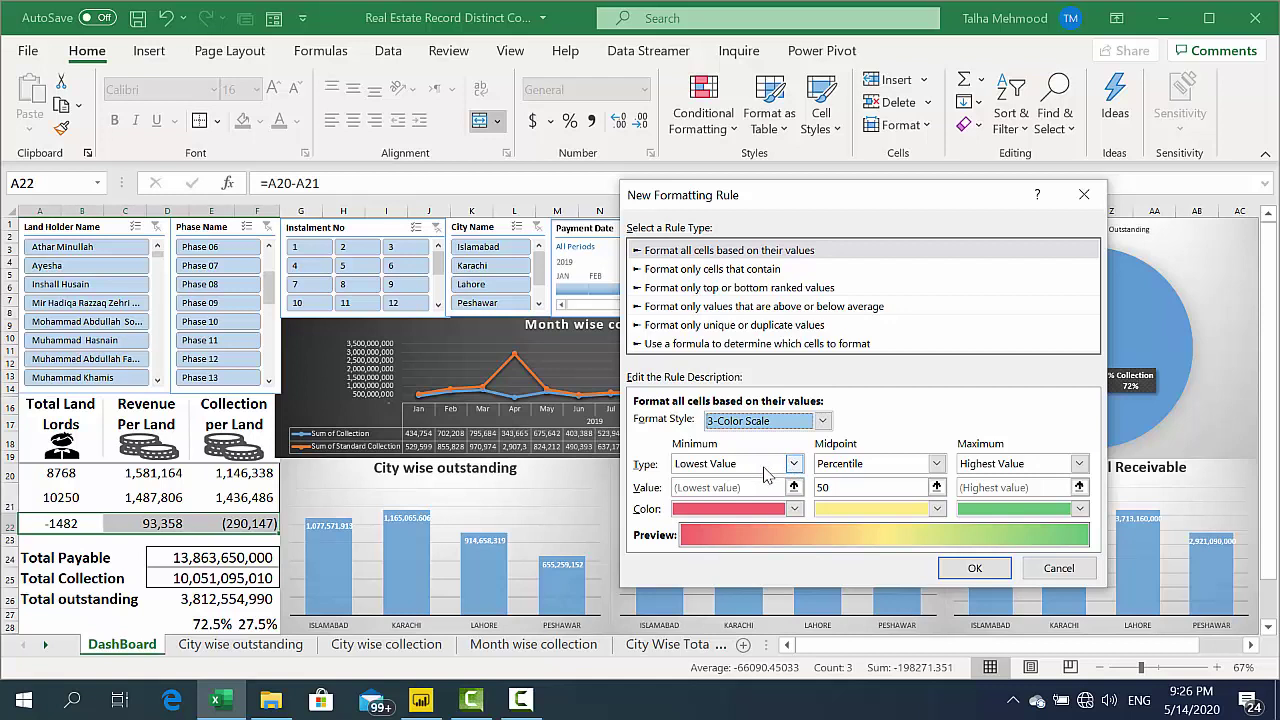
# Set the color scale's minimum to the Number type with a value of -1
pyautogui.click(794, 465)
pyautogui.click(738, 500)
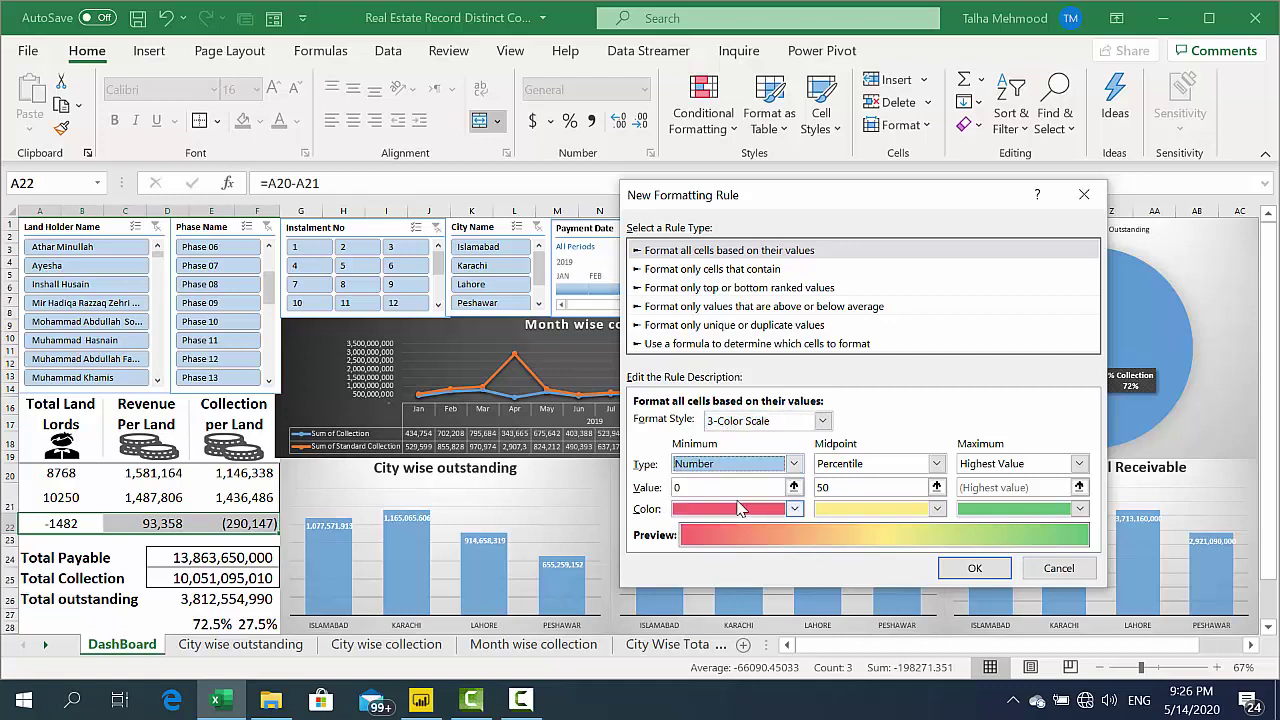
pyautogui.click(714, 487)
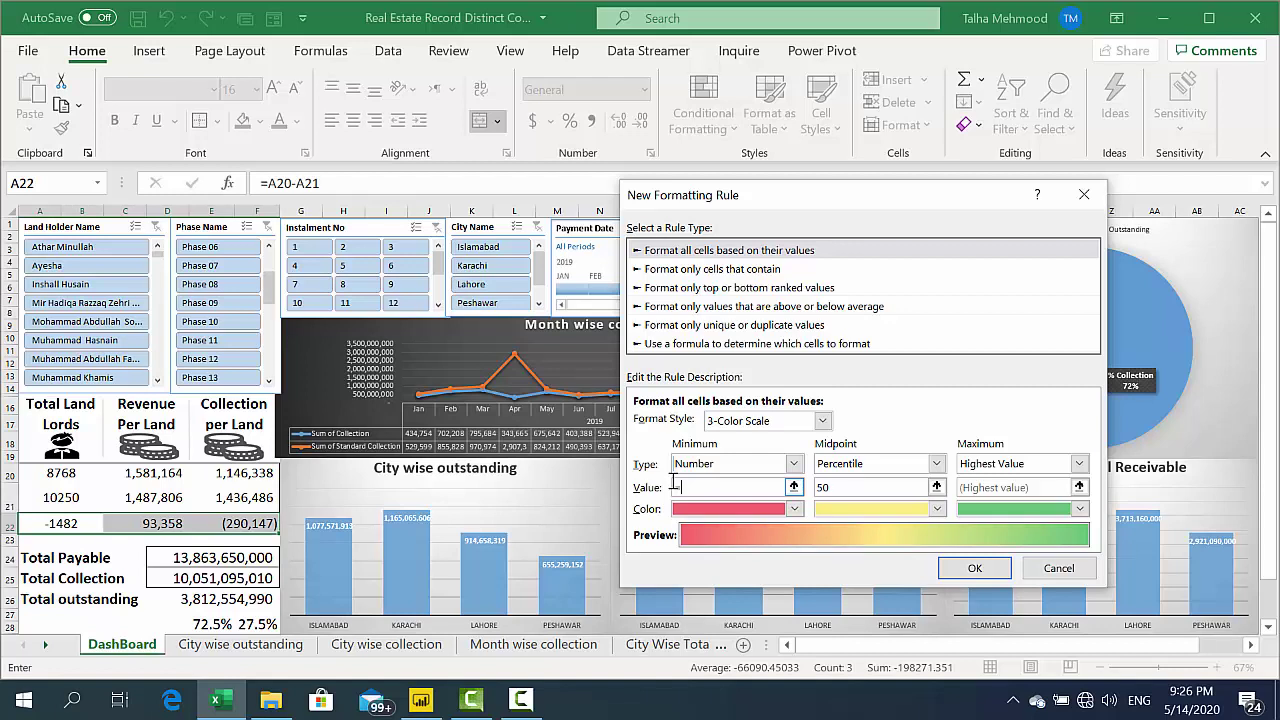
pyautogui.write('=1')
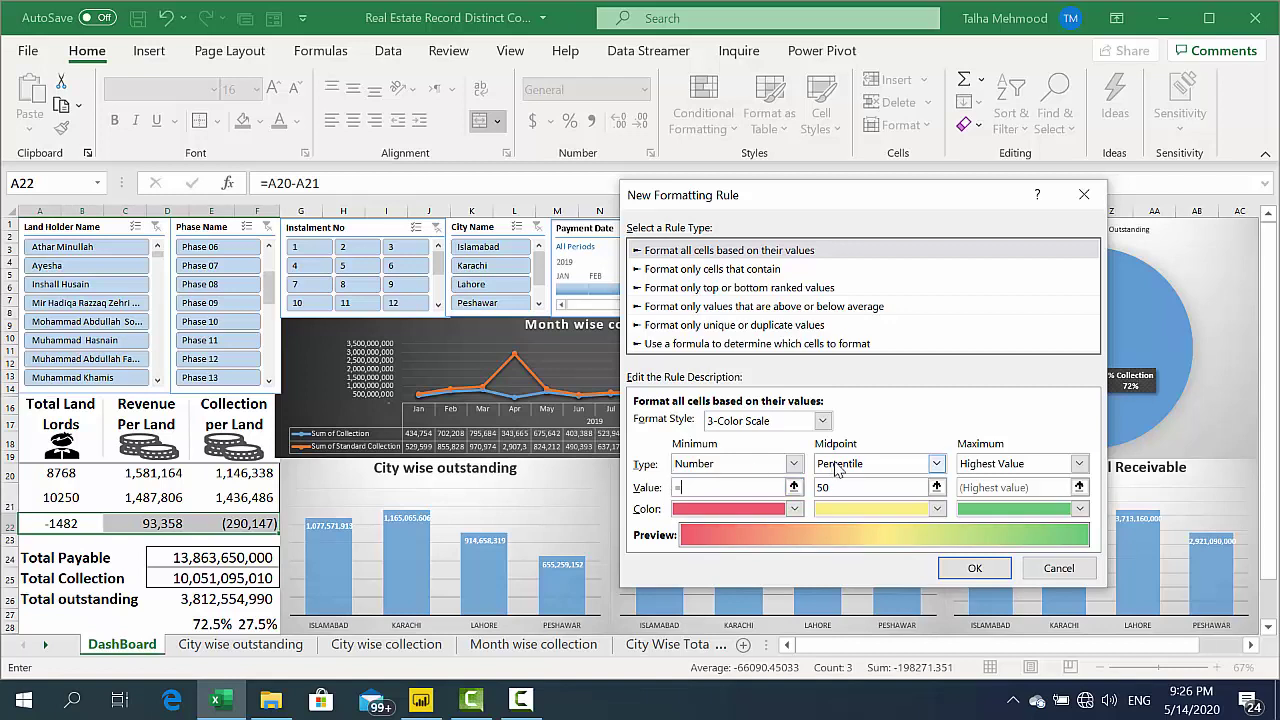
# Set the color scale's midpoint to Number 0 and its maximum to Number 1, and apply the rule
pyautogui.click(936, 463)
pyautogui.click(886, 483)
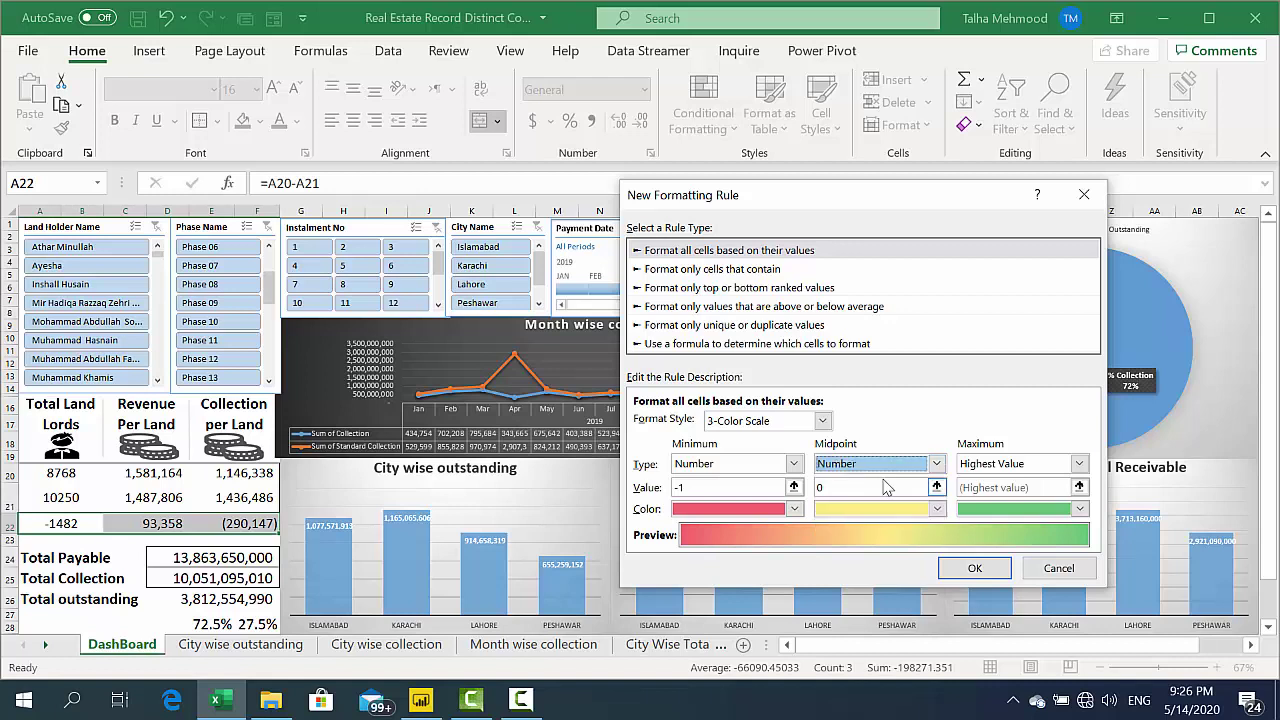
pyautogui.click(1047, 465)
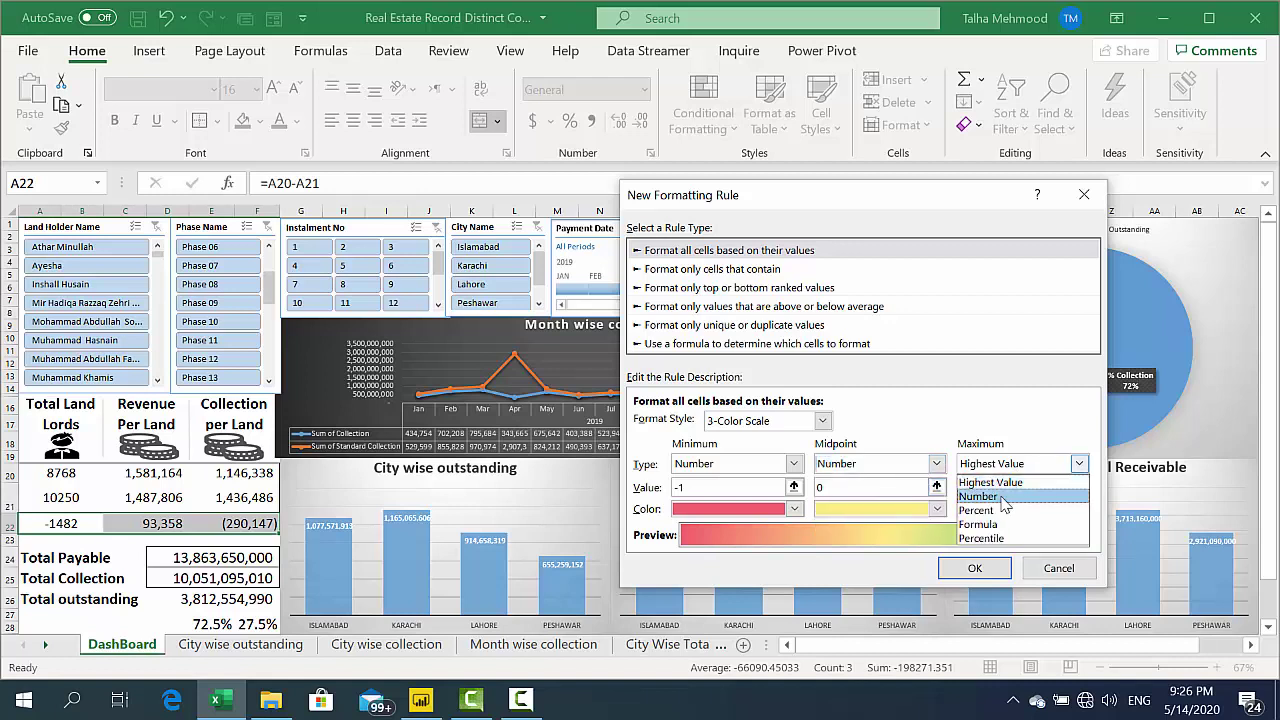
pyautogui.click(1010, 496)
pyautogui.click(952, 487)
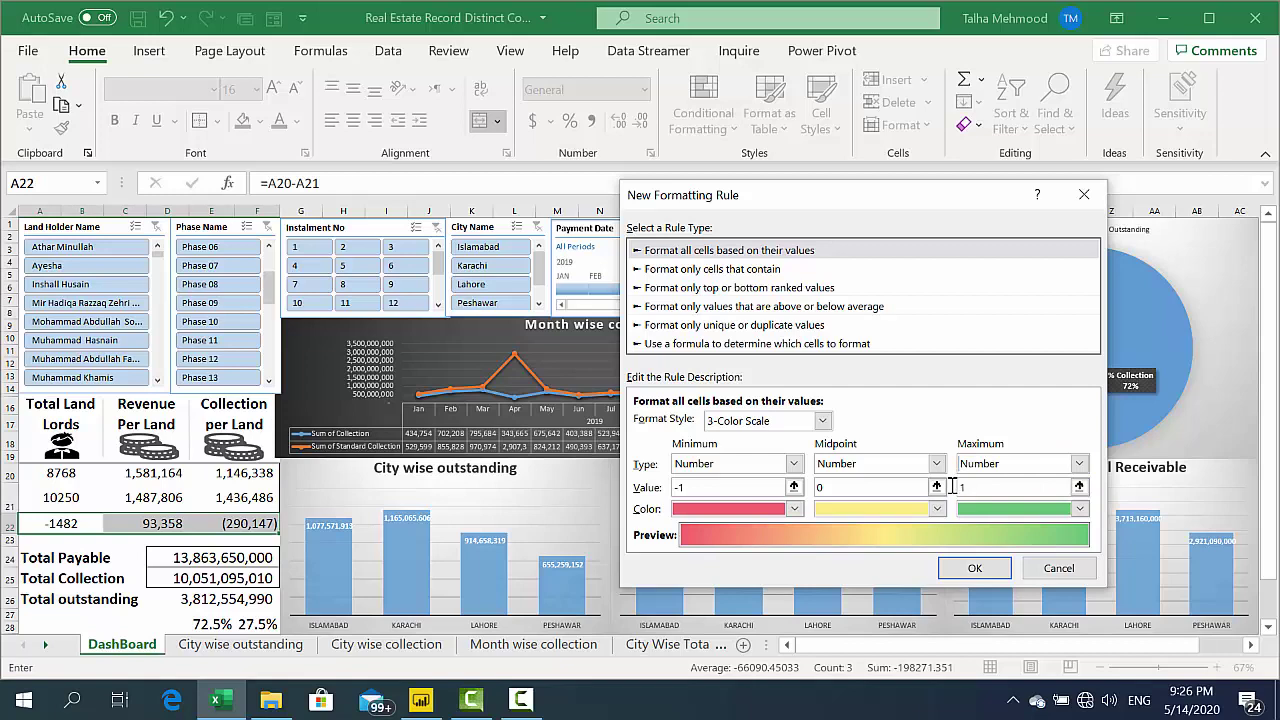
pyautogui.click(972, 568)
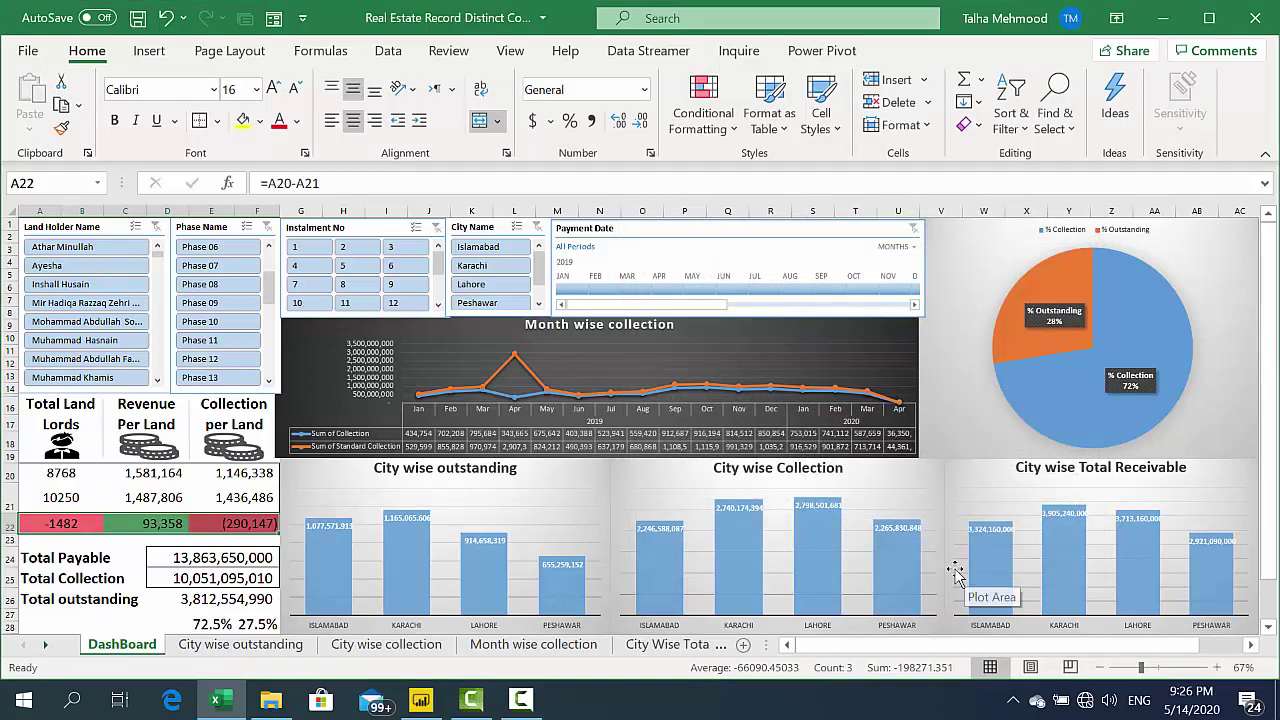
# Review the figures and difference formulas in rows 20 to 22 under Revenue Per Land and the neighboring columns
pyautogui.click(184, 506)
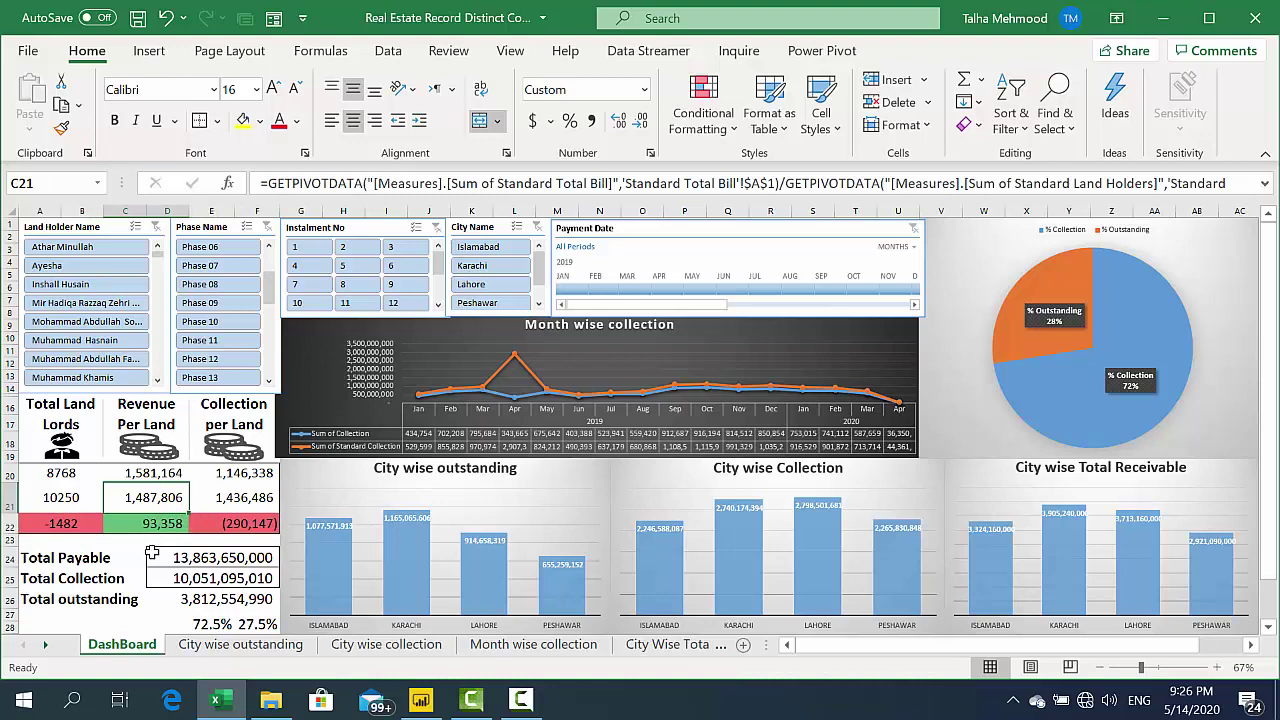
pyautogui.press('Down')
pyautogui.press('Up')
pyautogui.press('Up')
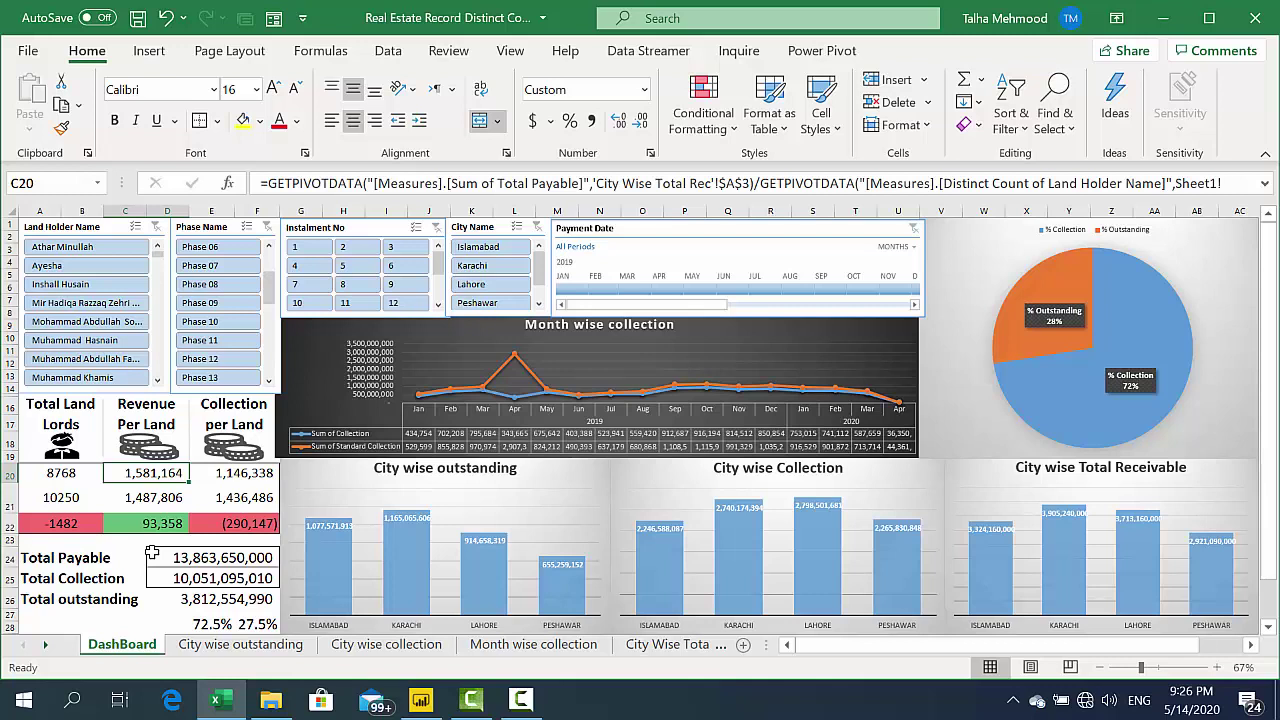
pyautogui.press('Down')
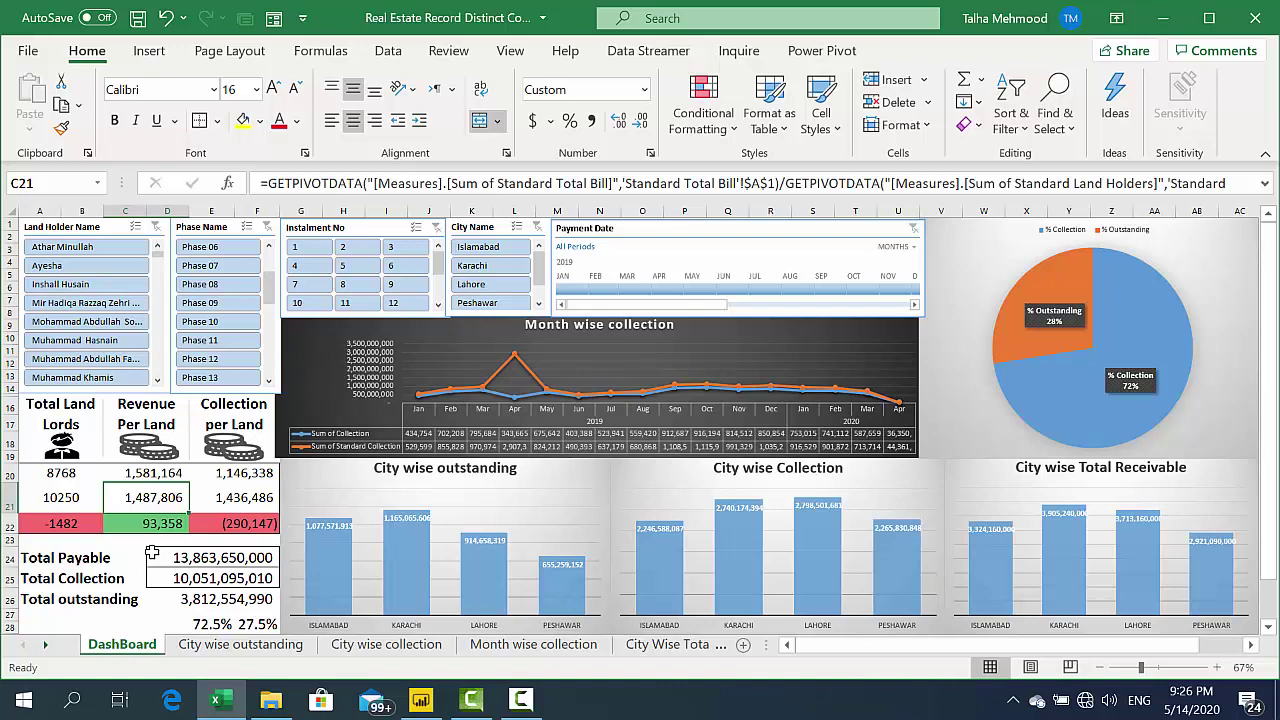
pyautogui.press('Down')
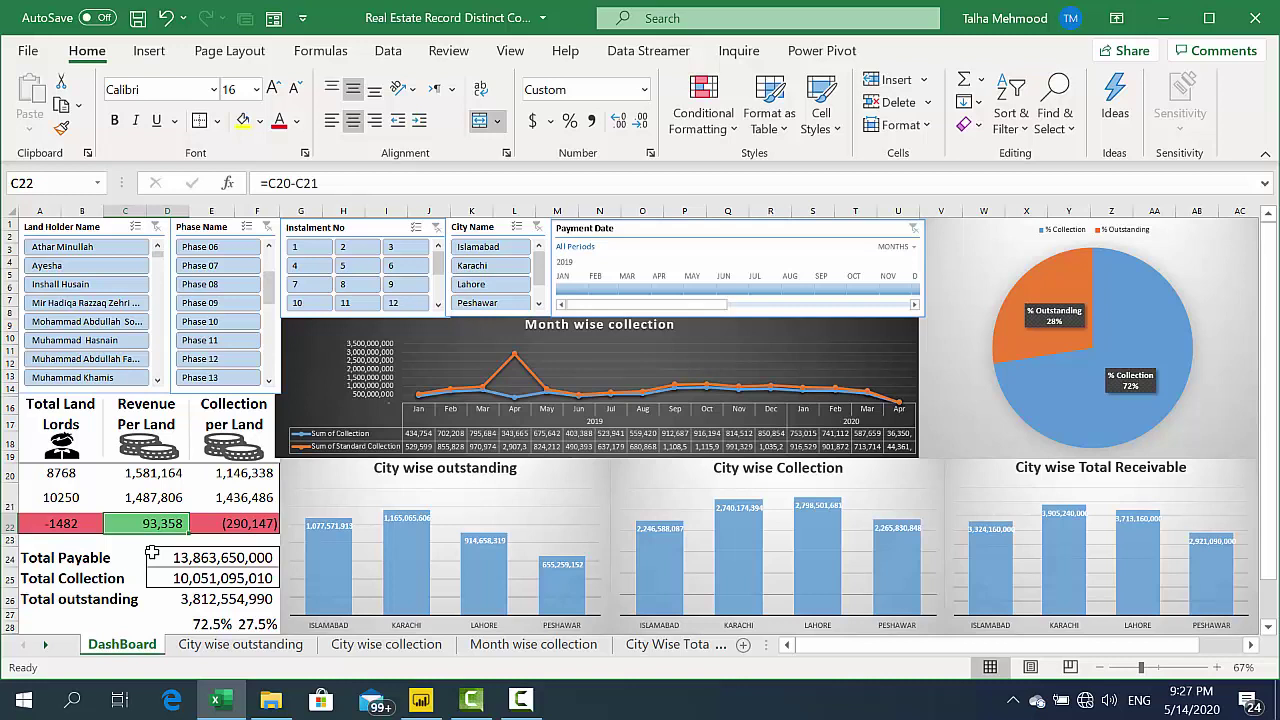
pyautogui.press('Left')
pyautogui.press('Up')
pyautogui.press('Down')
pyautogui.press('Right')
pyautogui.press('Right')
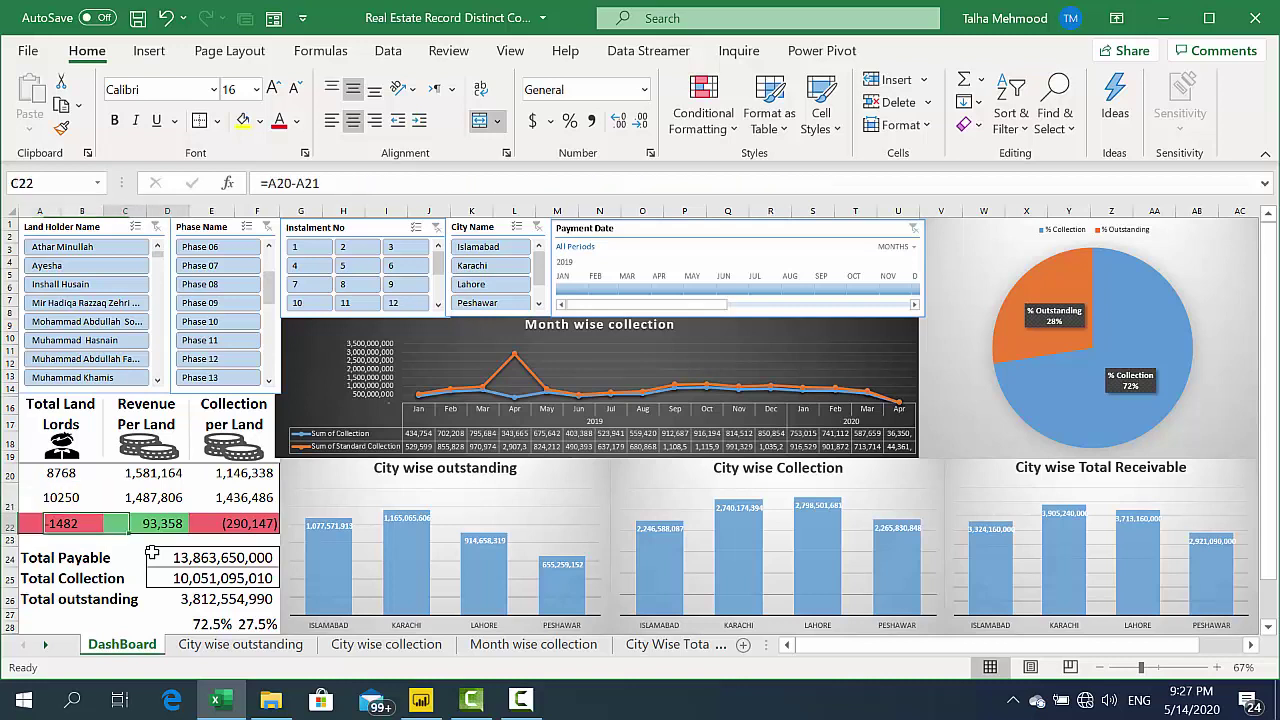
# Check the color formatting of the difference row for Phase 08, Phase 09, Phase 12, Phase 11 and Phase 10
pyautogui.click(237, 288)
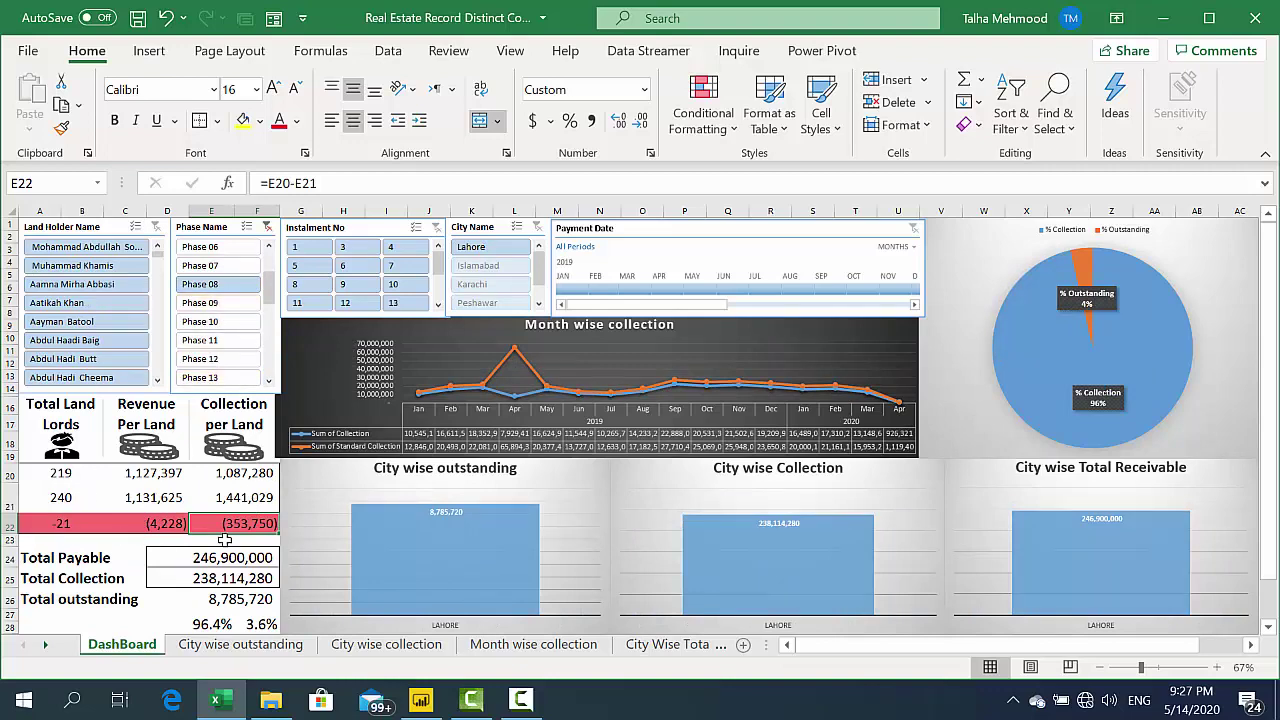
pyautogui.click(222, 304)
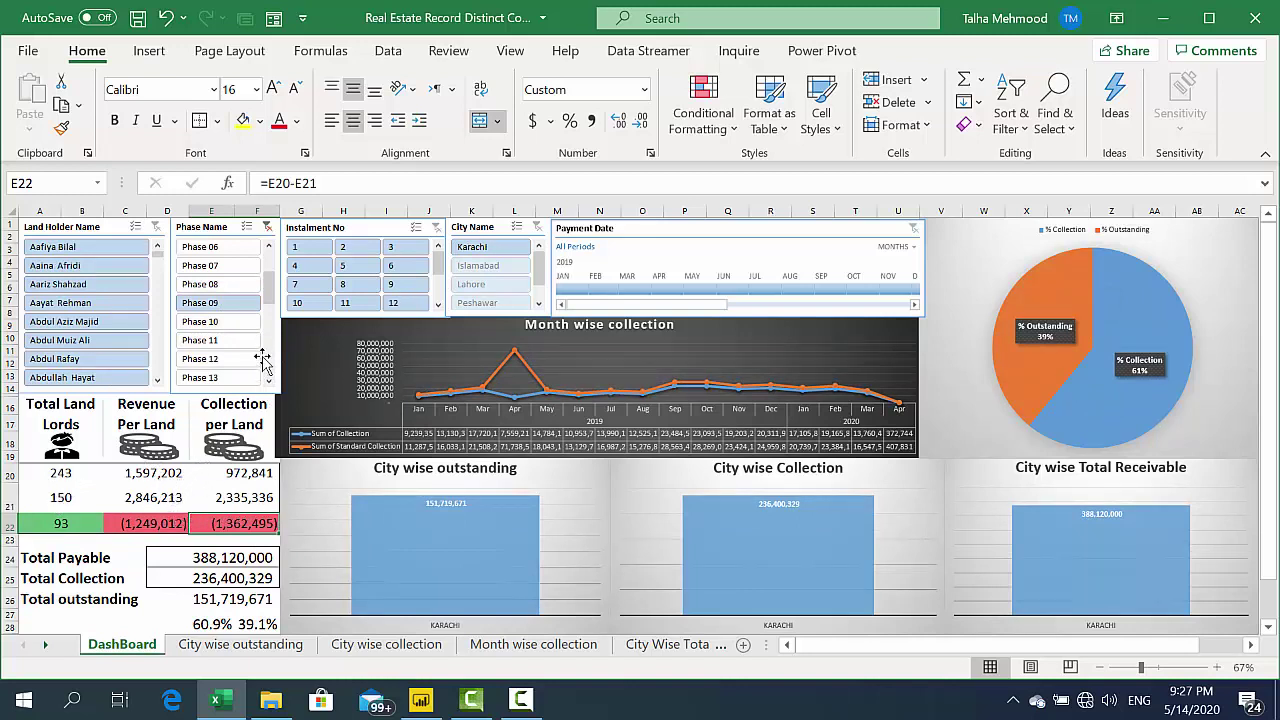
pyautogui.click(229, 360)
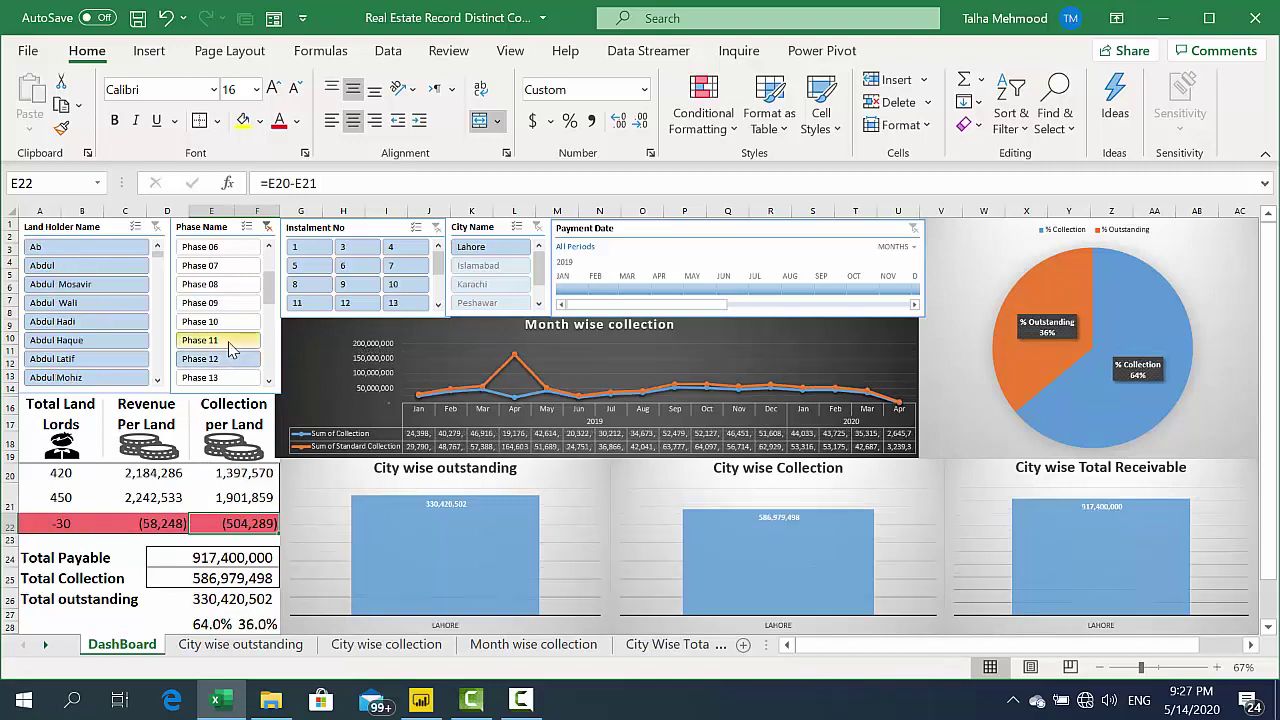
pyautogui.click(229, 340)
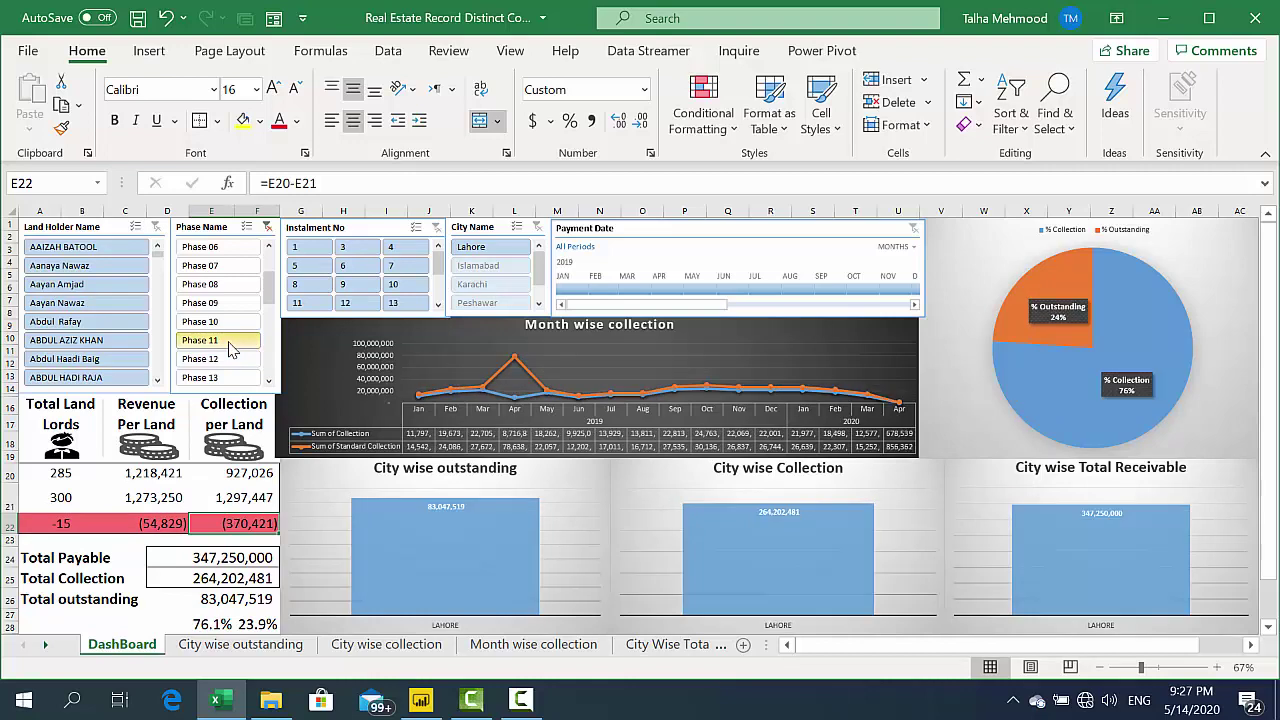
pyautogui.click(226, 324)
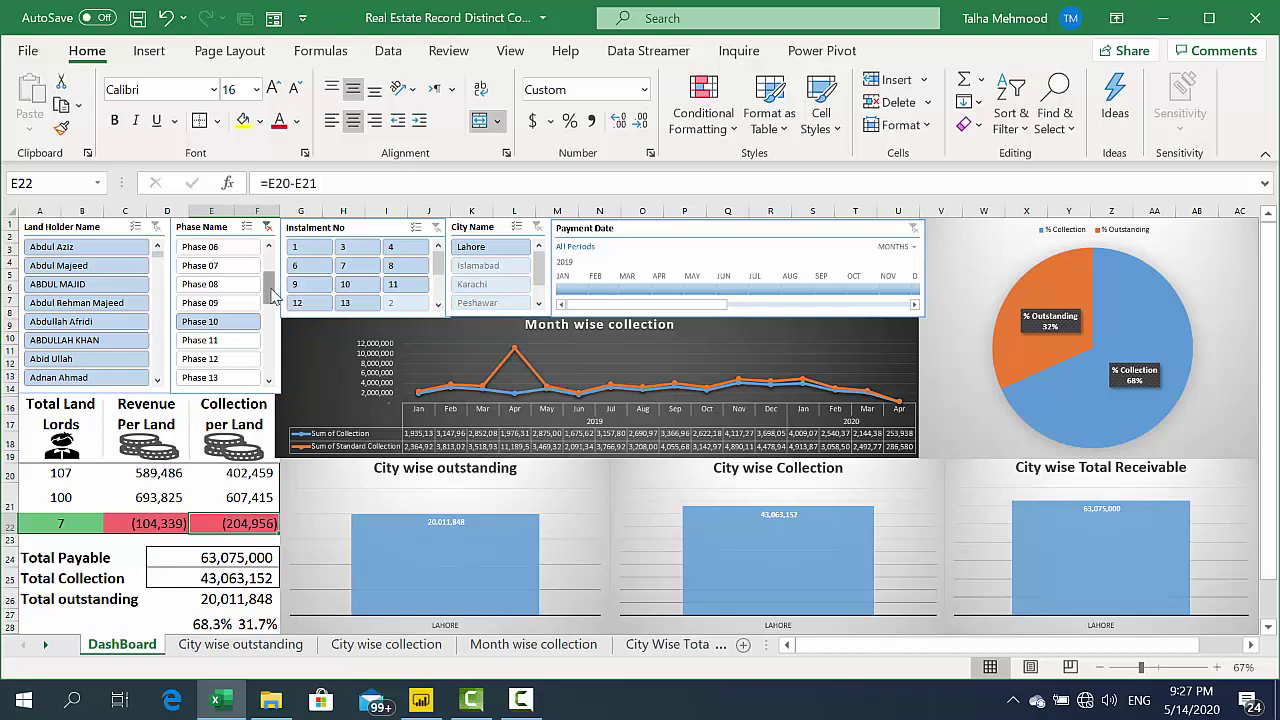
# Filter the dashboard to Phase 09 again and examine the difference cells E22, C22 and A22
pyautogui.click(220, 303)
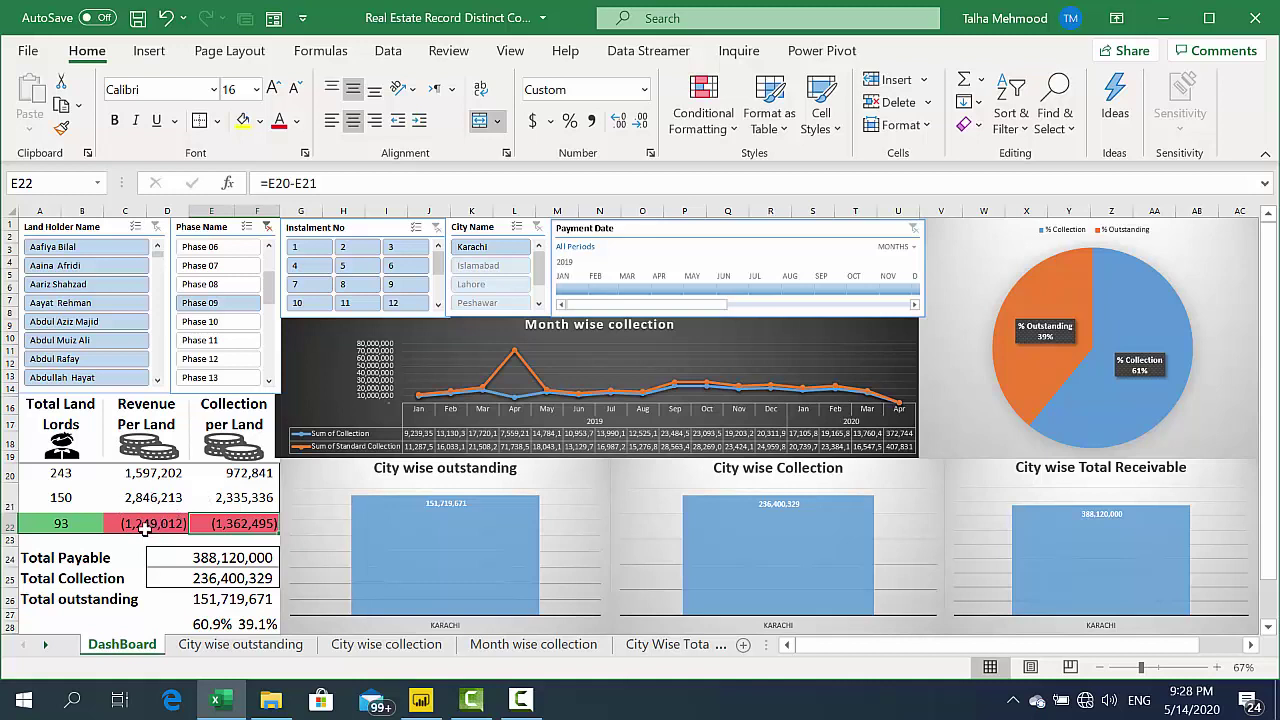
pyautogui.press('Left')
pyautogui.press('Right')
pyautogui.press('Left')
pyautogui.press('Left')
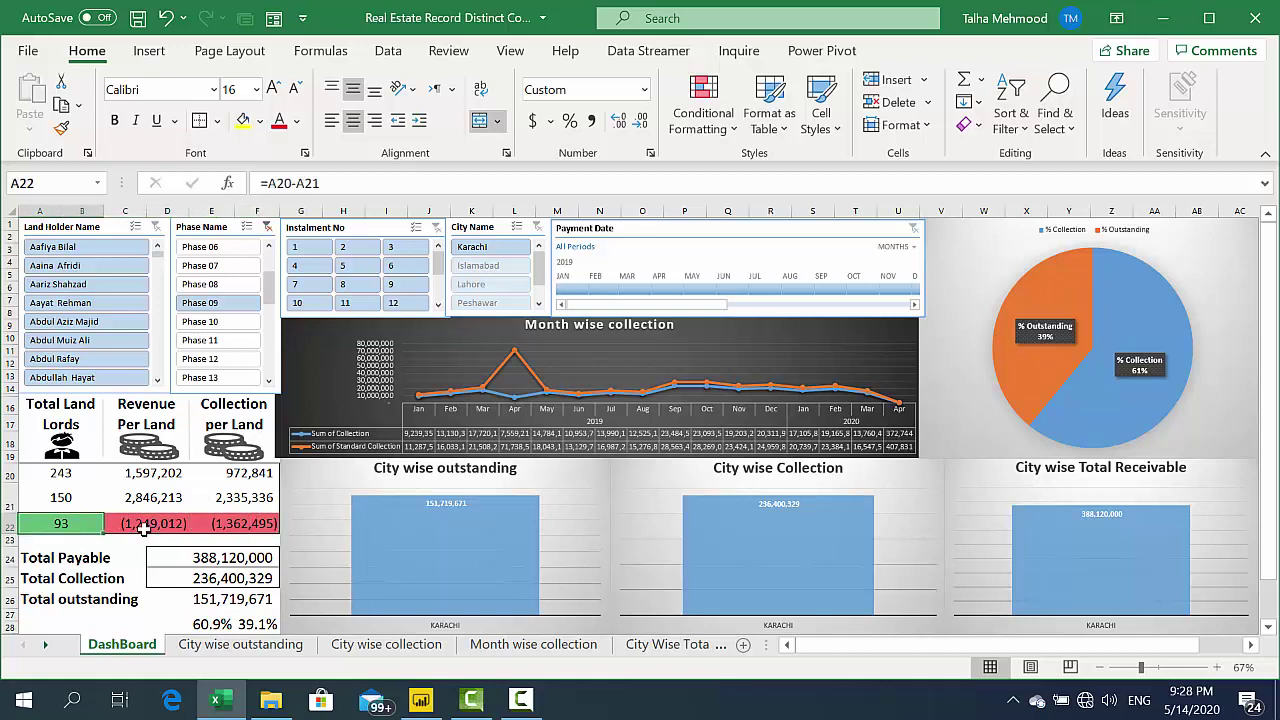
# Check the color formatting of the difference row for Phase 07, Phase 17, Phase 23 and Phase 26
pyautogui.click(230, 266)
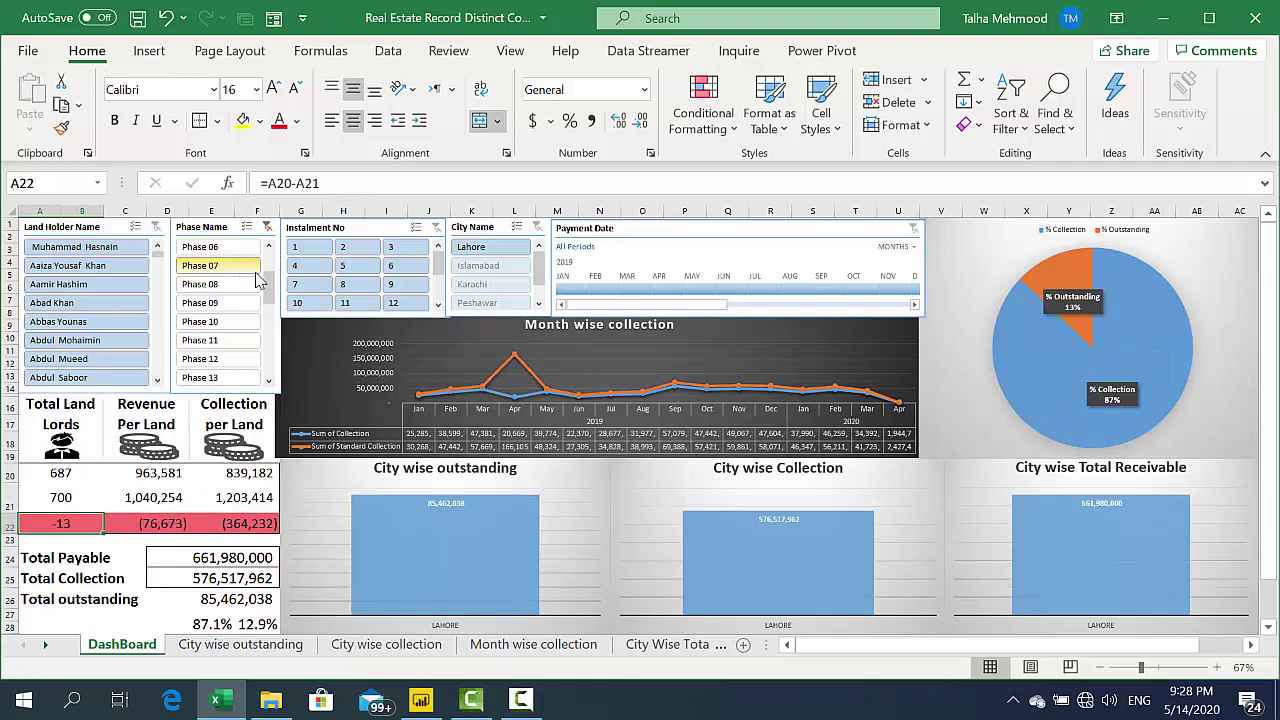
pyautogui.moveTo(271, 293); pyautogui.dragTo(271, 330)
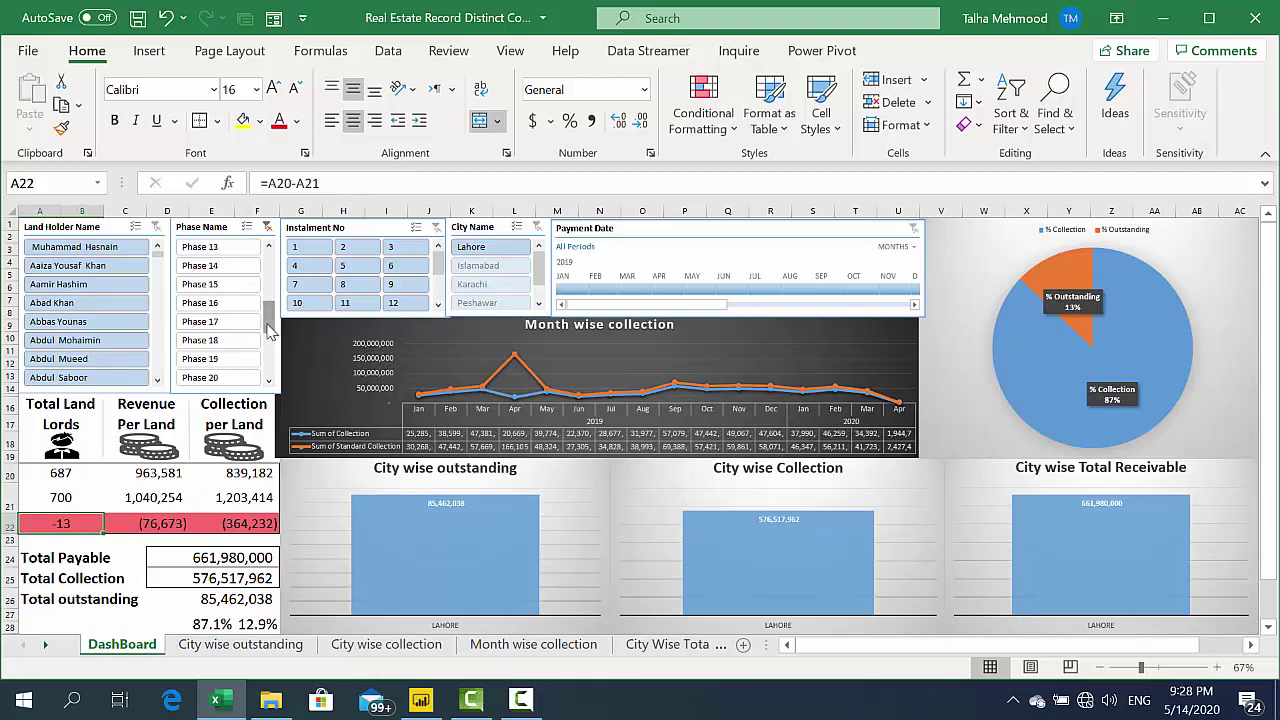
pyautogui.click(238, 330)
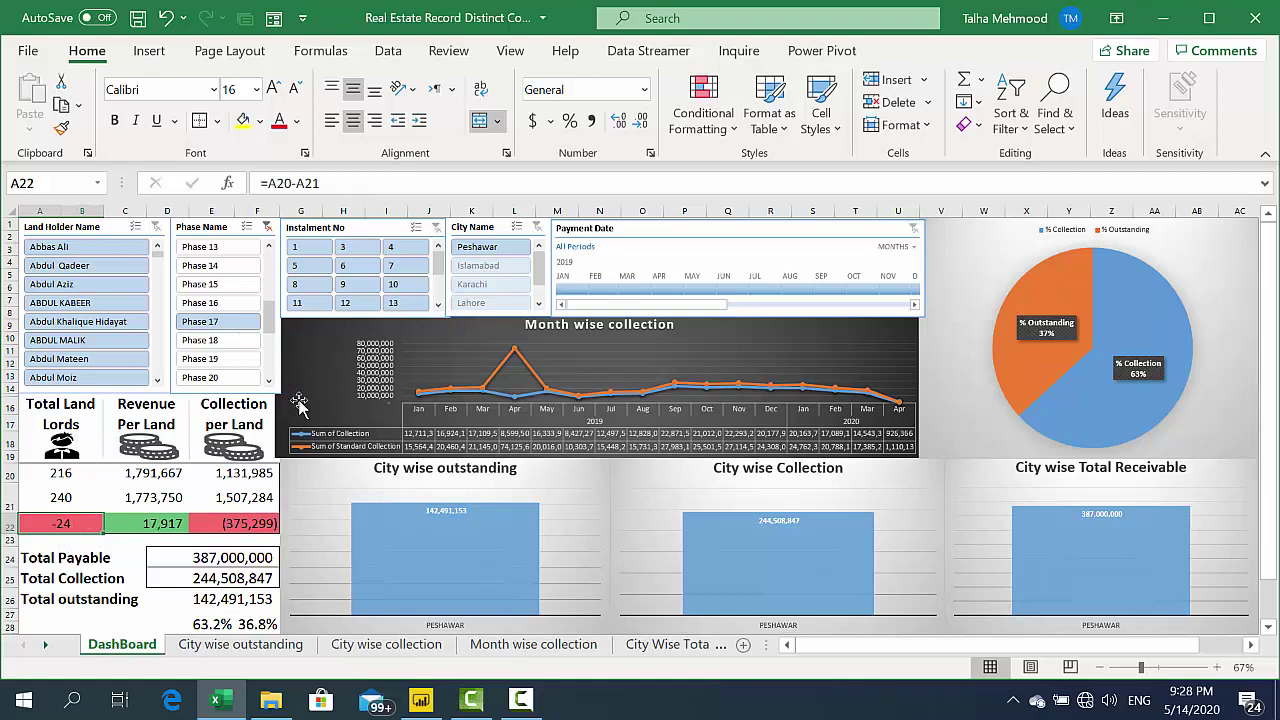
pyautogui.moveTo(270, 319); pyautogui.dragTo(270, 339)
pyautogui.click(221, 345)
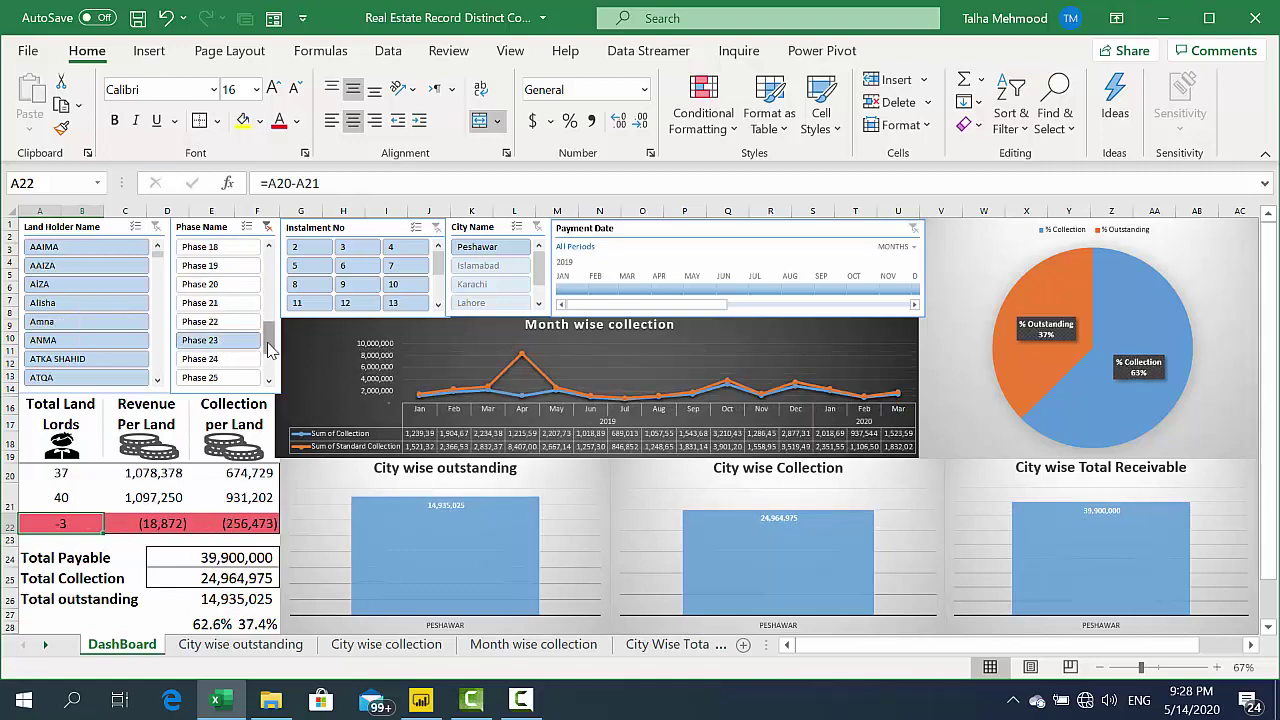
pyautogui.moveTo(268, 348); pyautogui.dragTo(268, 352)
pyautogui.click(238, 358)
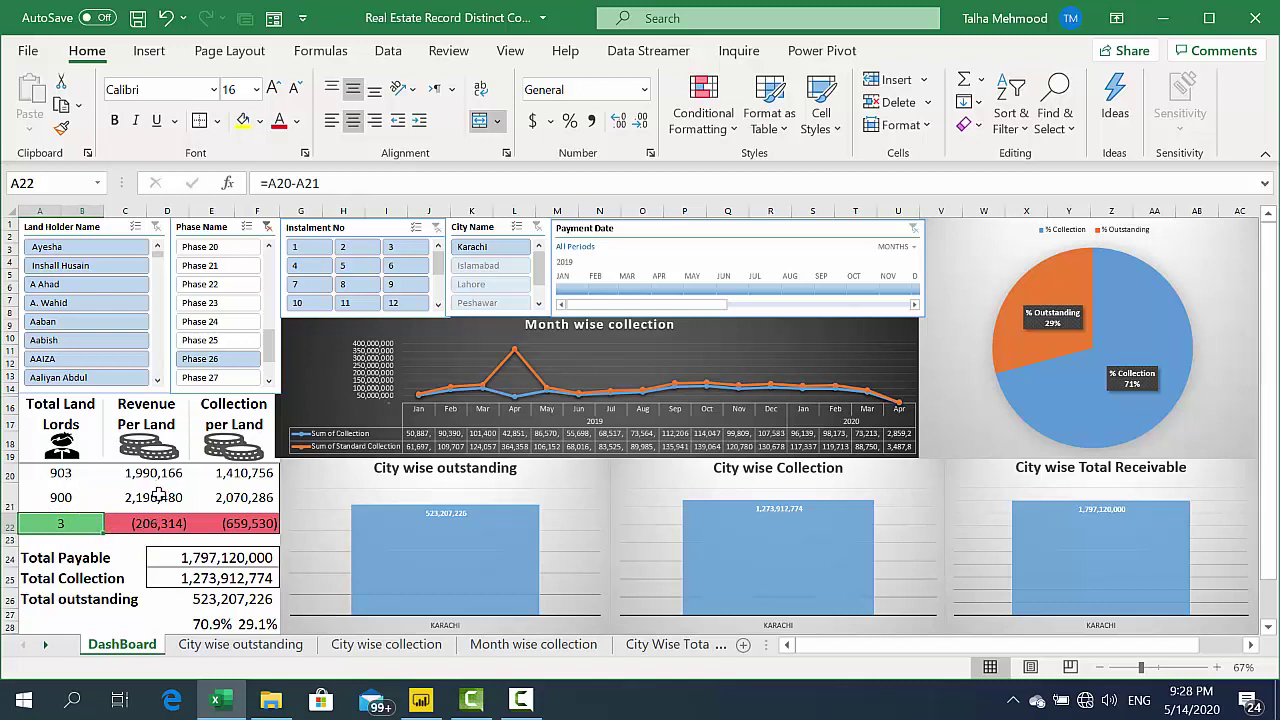
# Check the color formatting of the difference row for Phase 25, Phase 24, Phase 22 and Phase 21
pyautogui.click(230, 344)
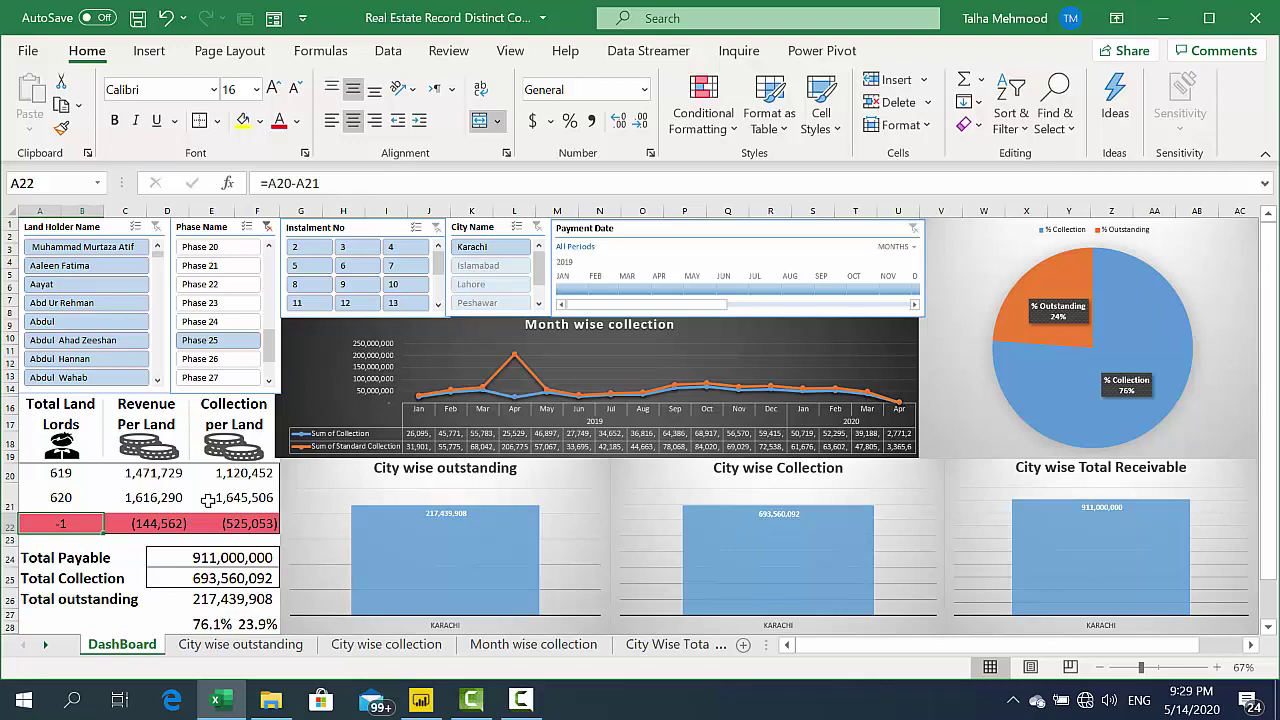
pyautogui.click(218, 323)
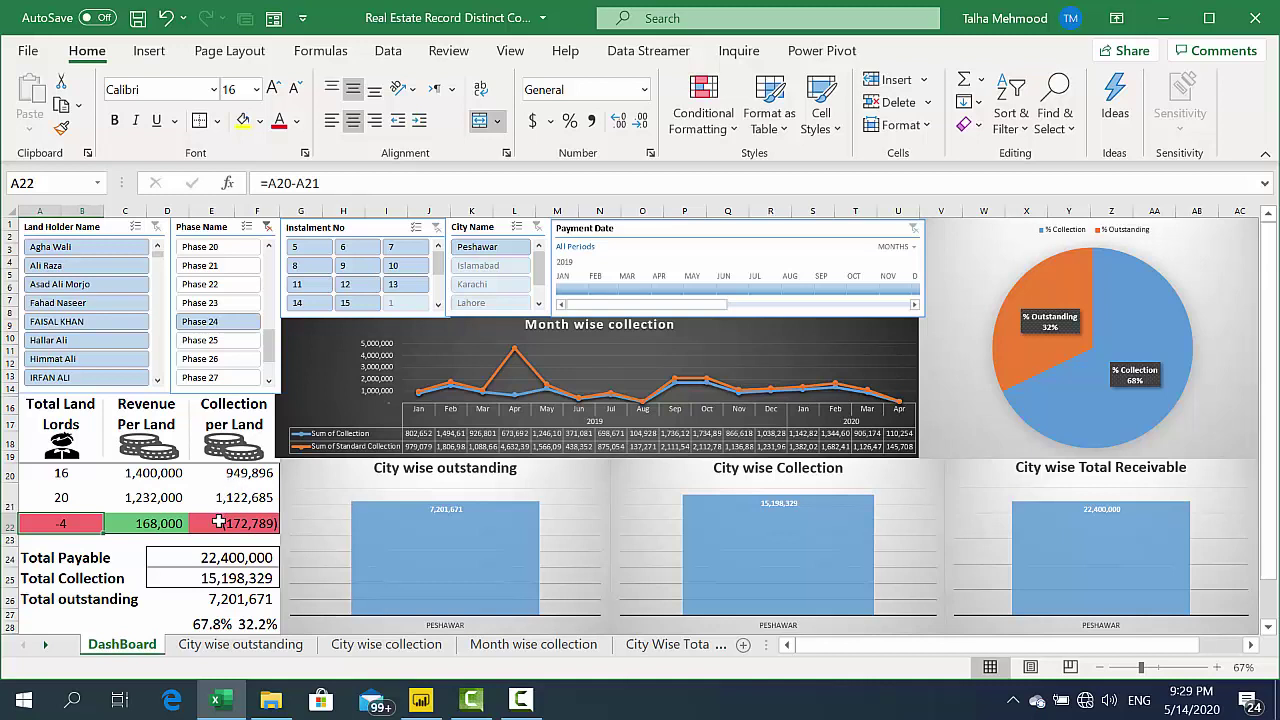
pyautogui.click(222, 286)
pyautogui.click(228, 267)
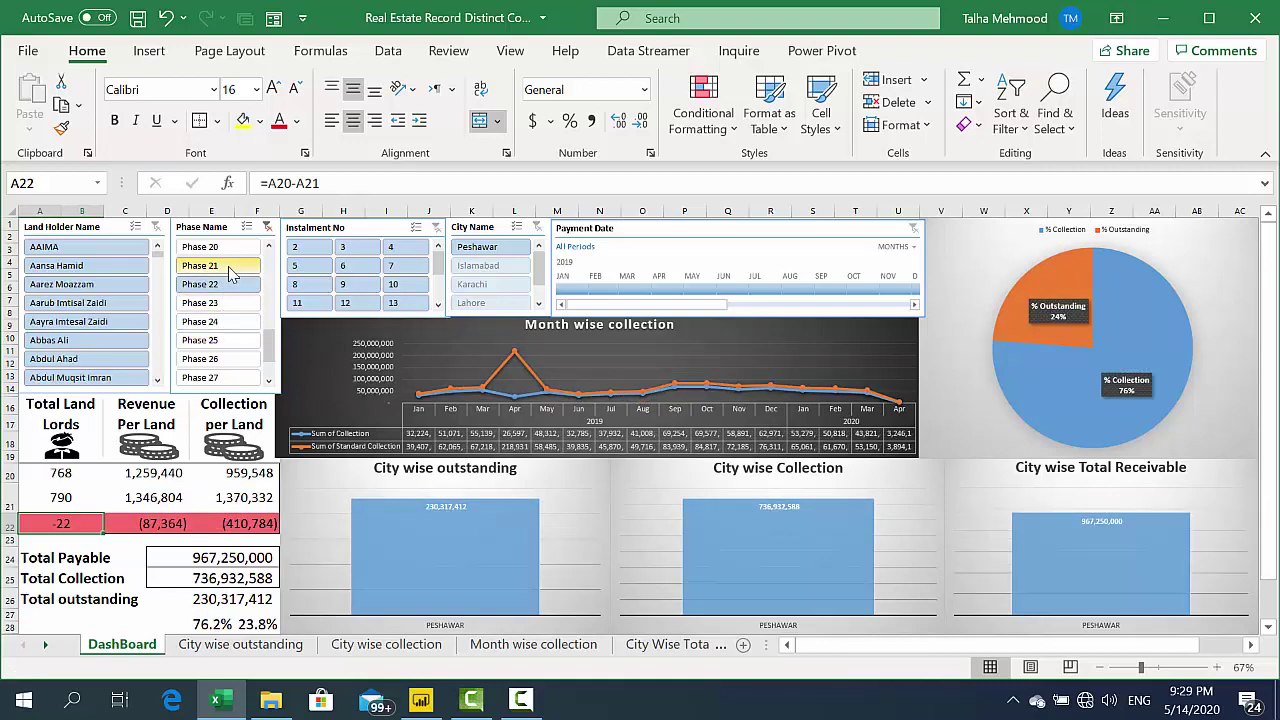
# Clear the phase filter and filter the dashboard by the city Islamabad to check the difference row's formatting
pyautogui.click(269, 228)
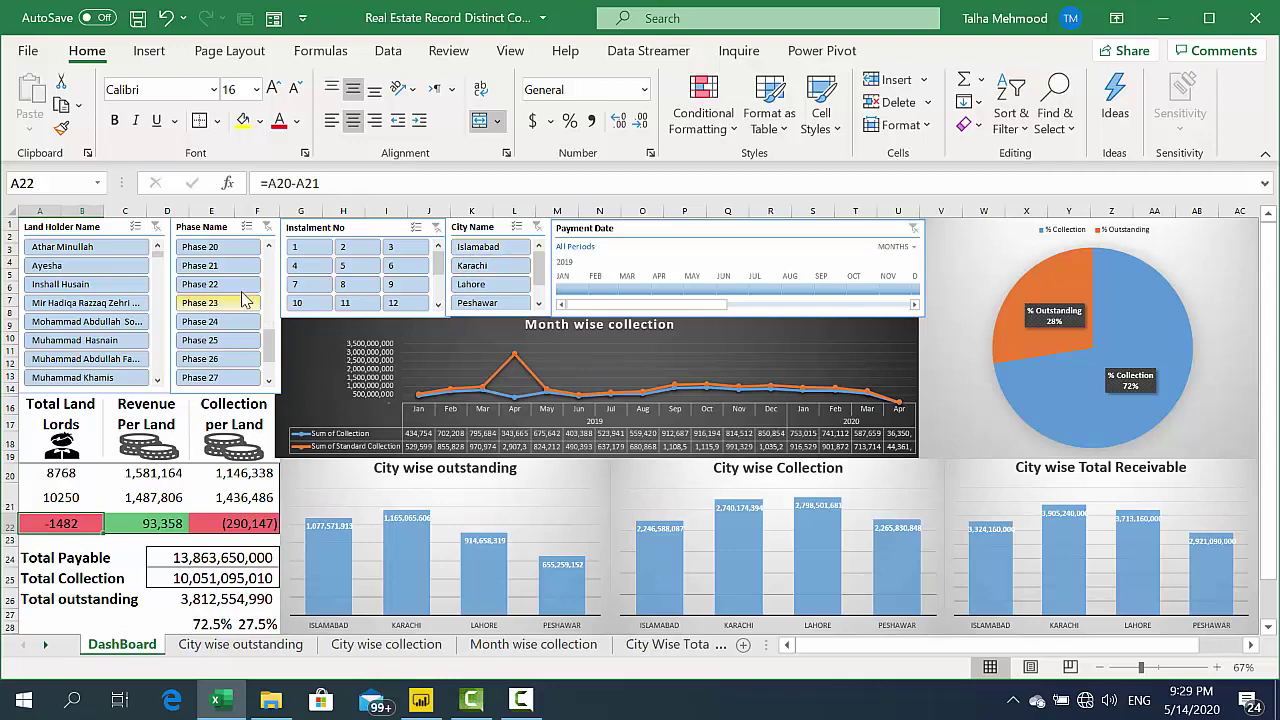
pyautogui.click(490, 250)
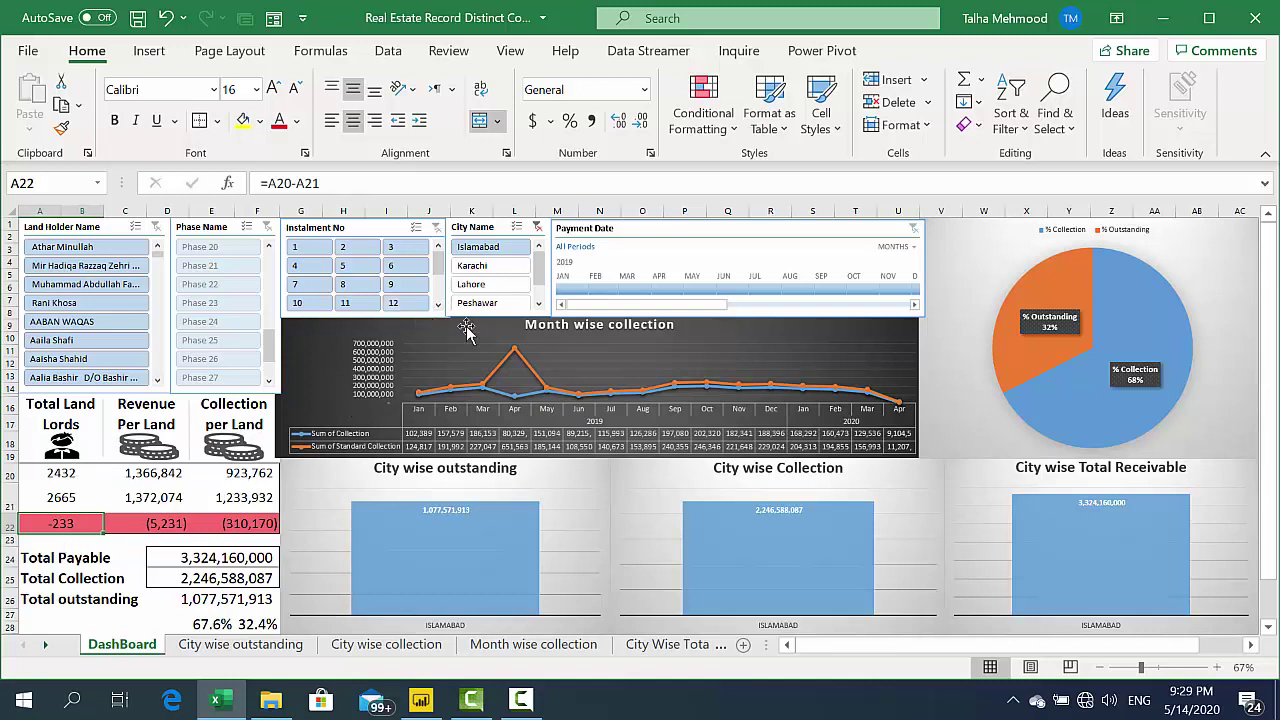
# Filter the dashboard by the cities Karachi, Lahore and Peshawar in turn to check the difference row's color formatting
pyautogui.click(494, 270)
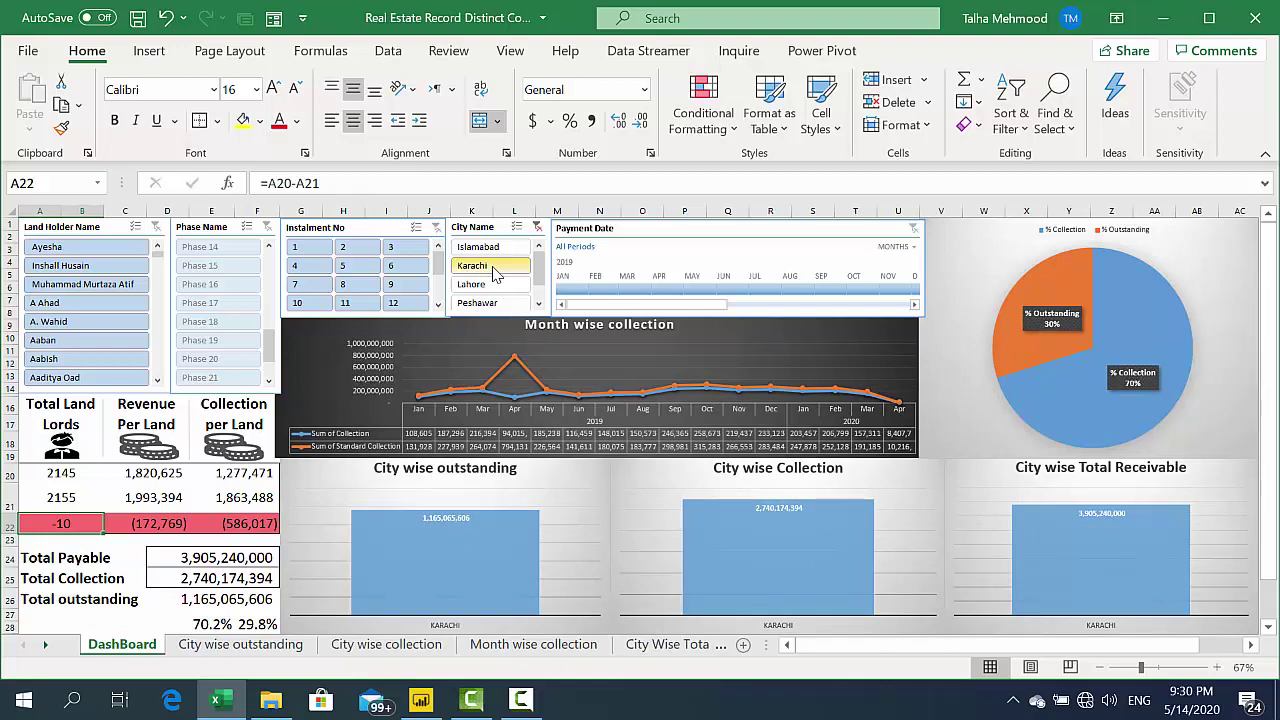
pyautogui.click(493, 284)
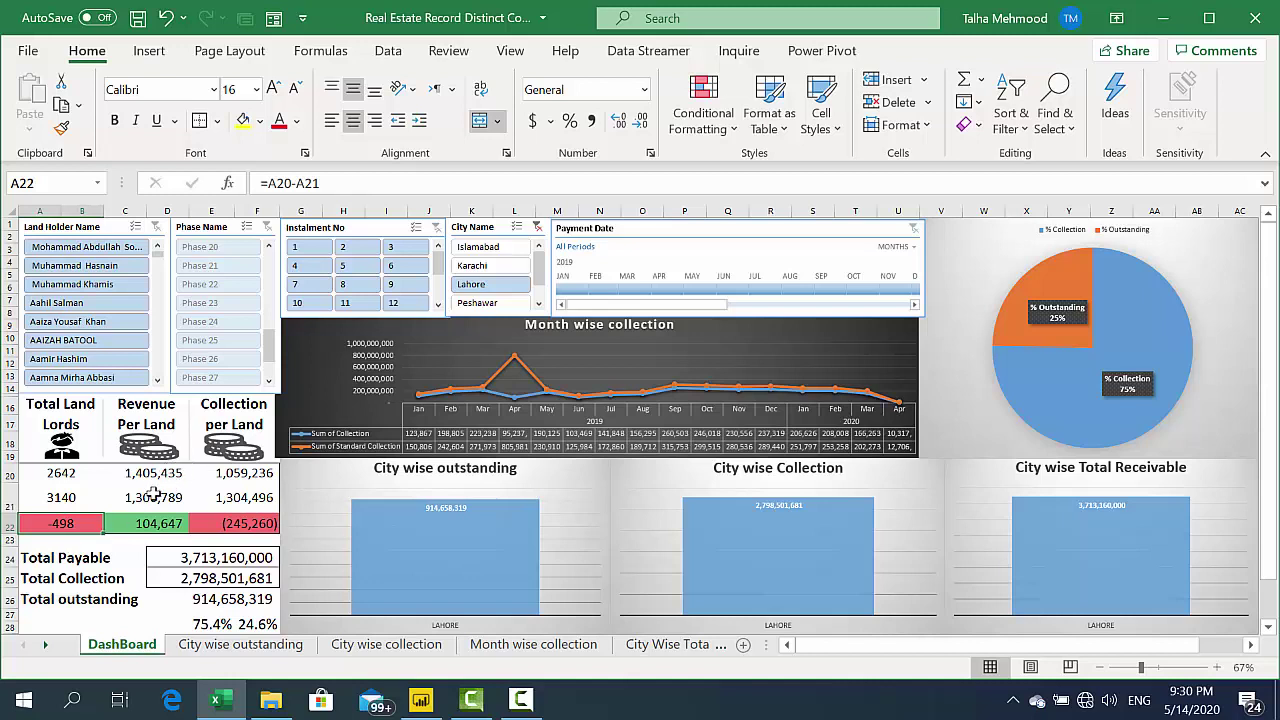
pyautogui.click(538, 305)
pyautogui.click(500, 285)
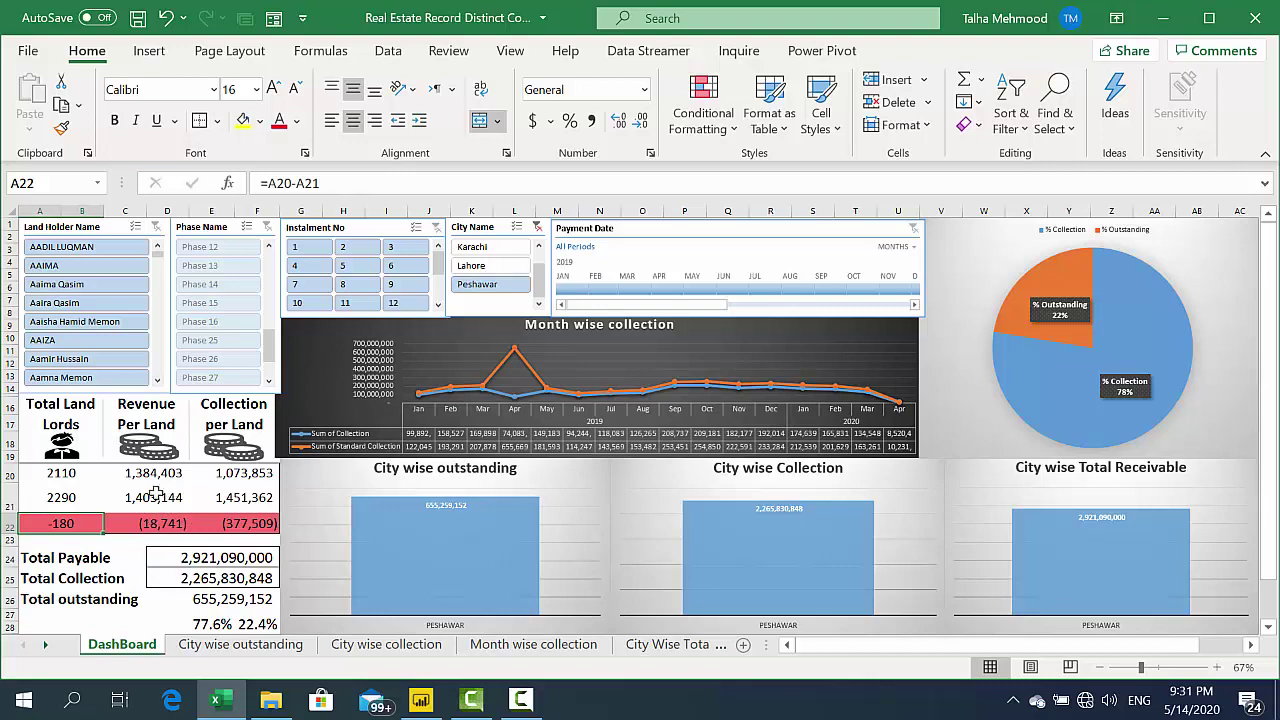
# Switch the city filter back through Lahore, Karachi and Islamabad to compare the colors of the difference row
pyautogui.click(481, 275)
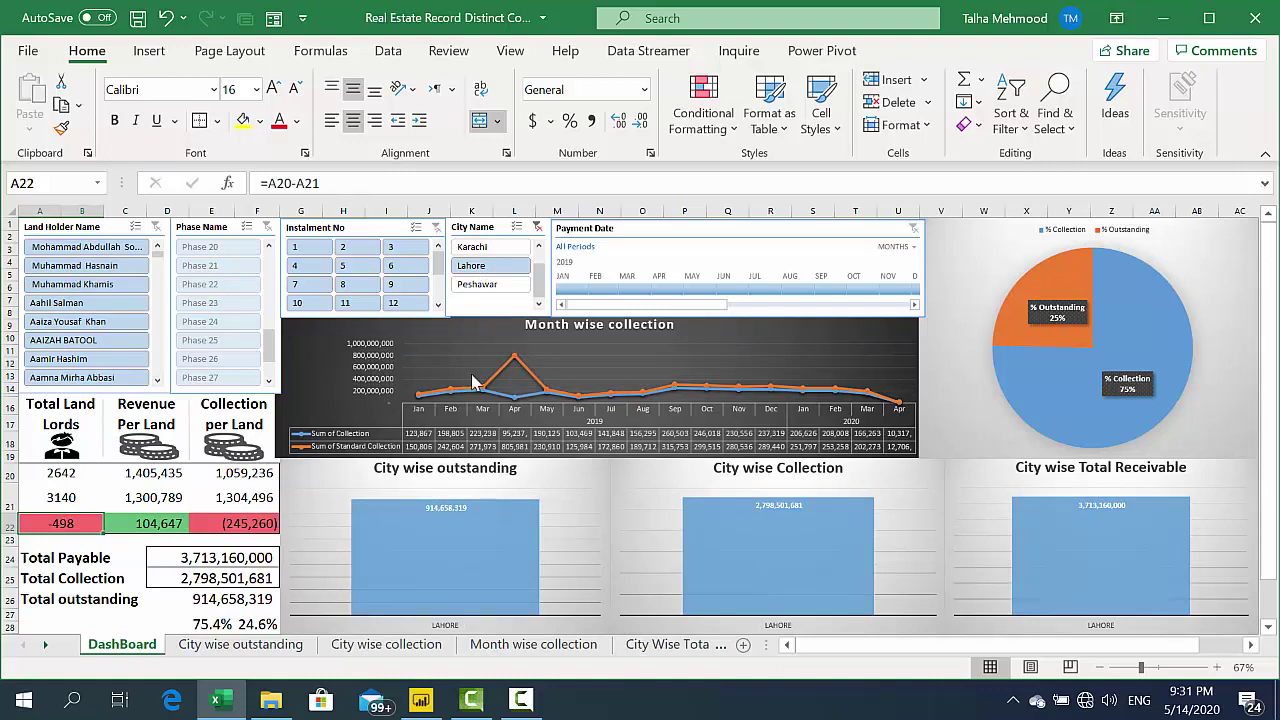
pyautogui.click(480, 247)
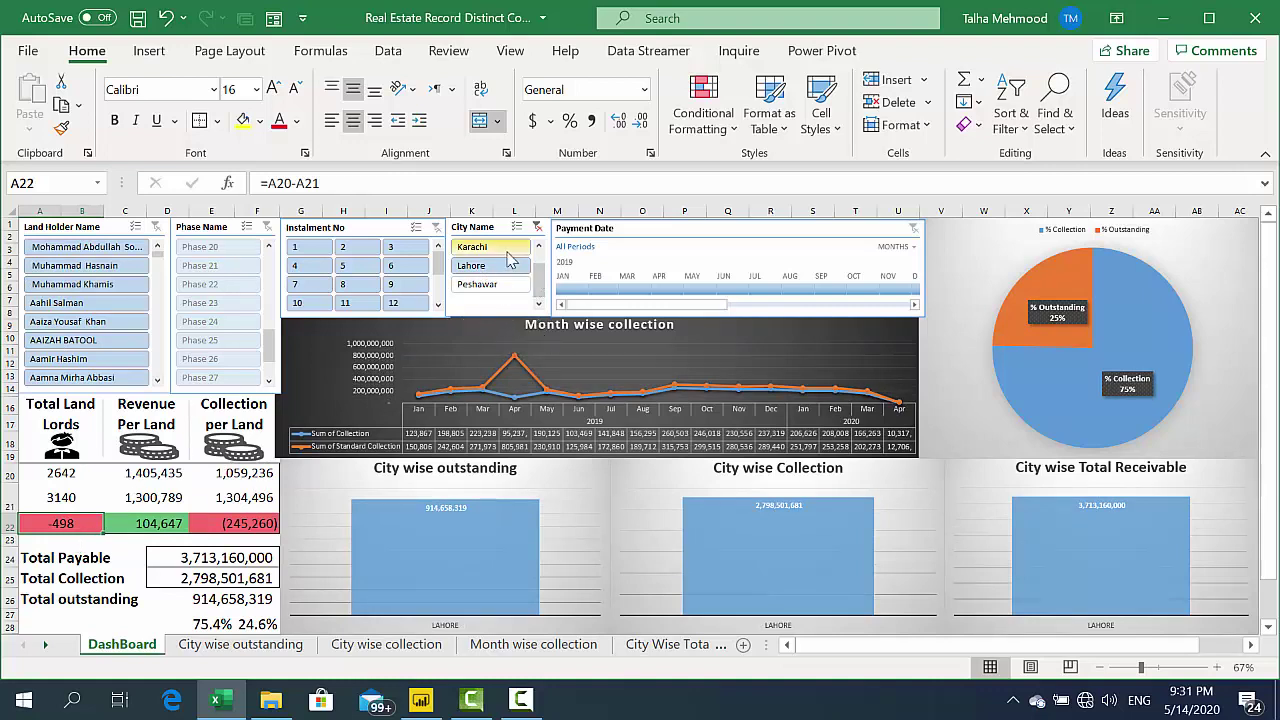
pyautogui.moveTo(537, 282); pyautogui.dragTo(542, 272)
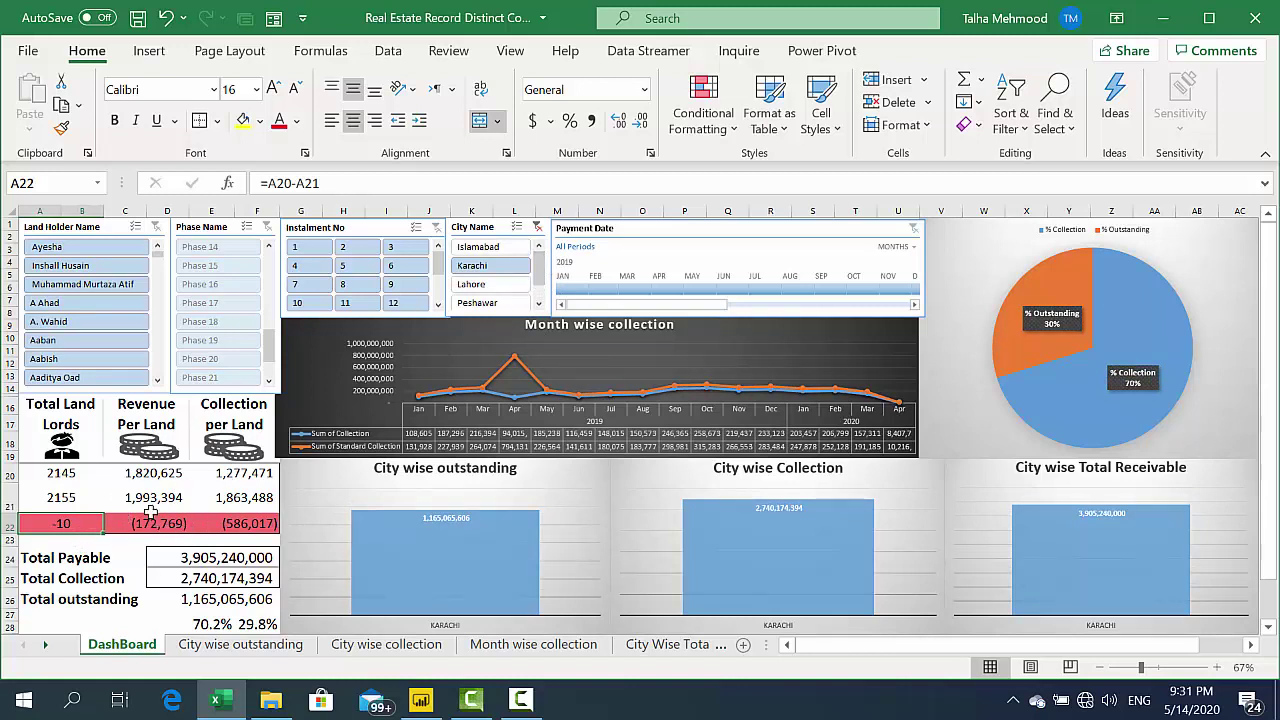
pyautogui.click(512, 249)
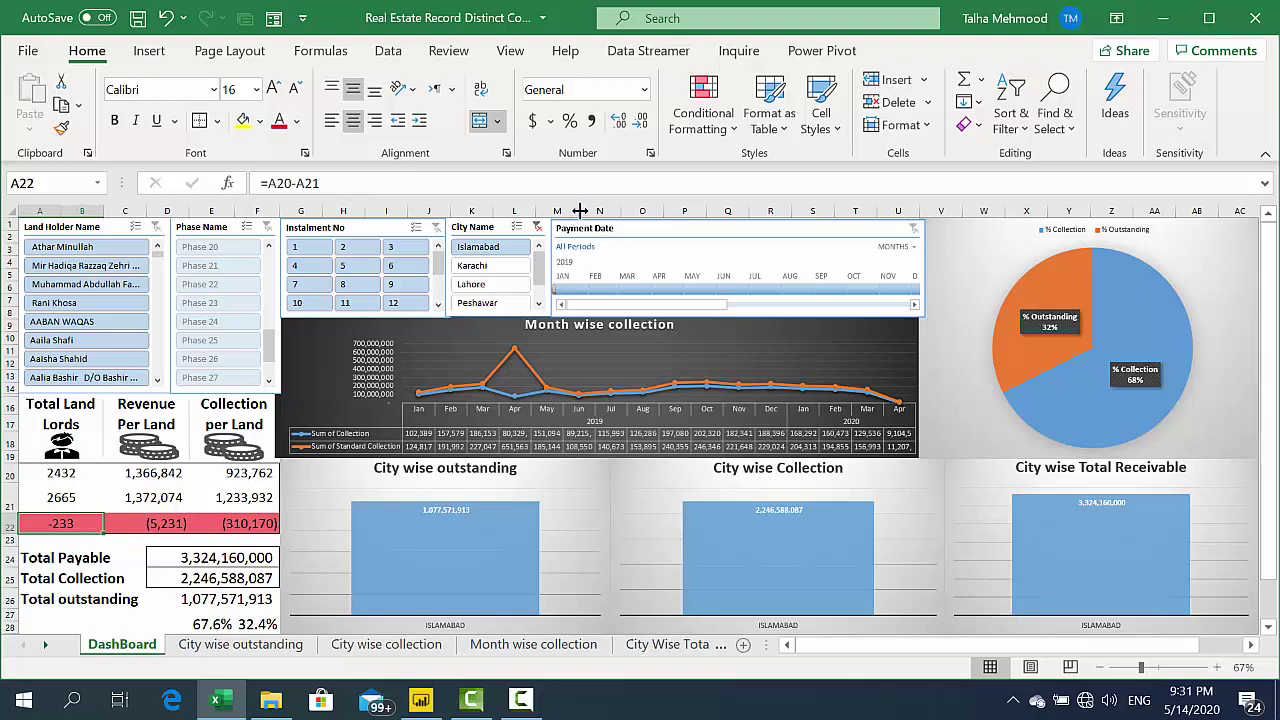
# Recheck the difference row for Lahore and Peshawar, and clear the city filter
pyautogui.moveTo(540, 274); pyautogui.dragTo(541, 292)
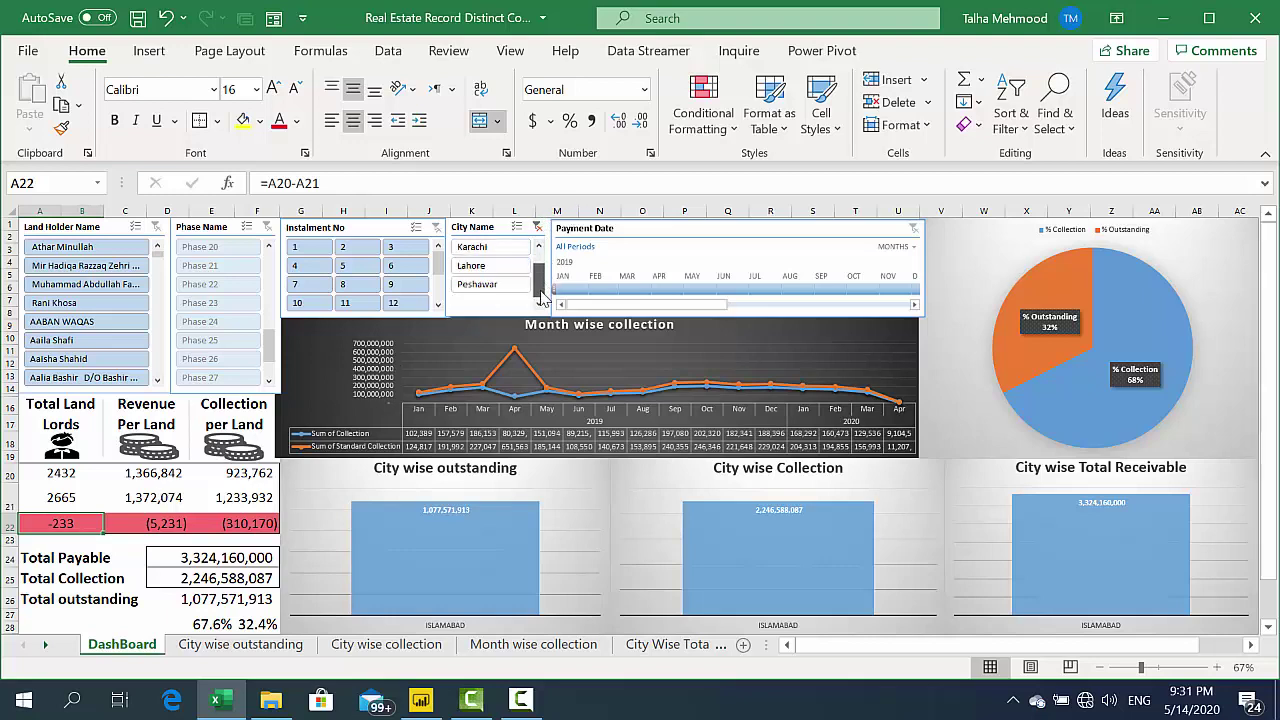
pyautogui.click(503, 266)
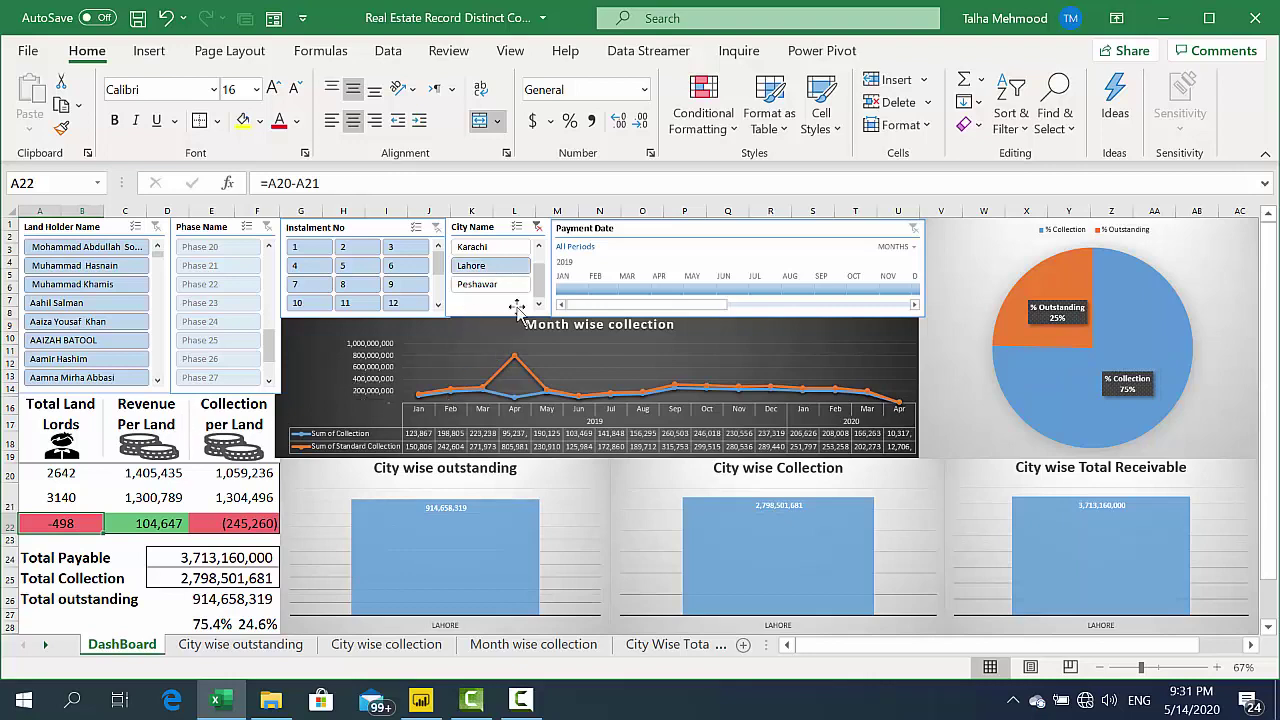
pyautogui.click(520, 287)
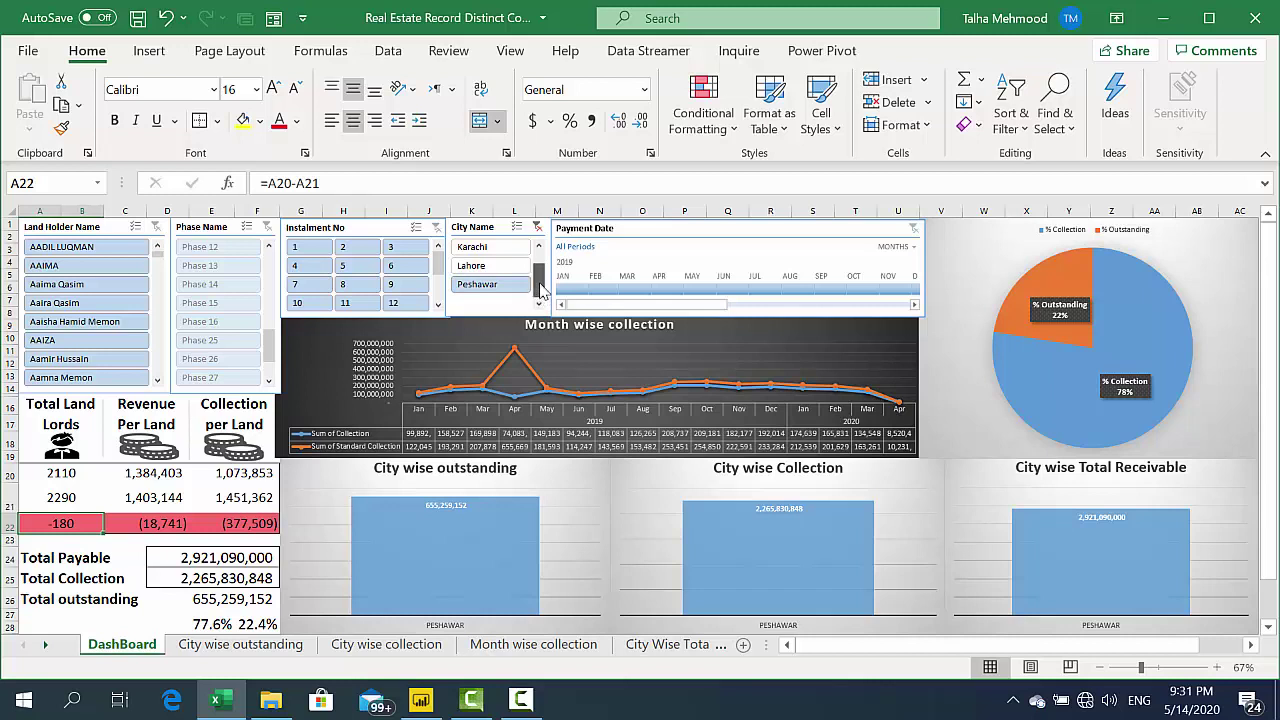
pyautogui.moveTo(541, 289); pyautogui.dragTo(540, 262)
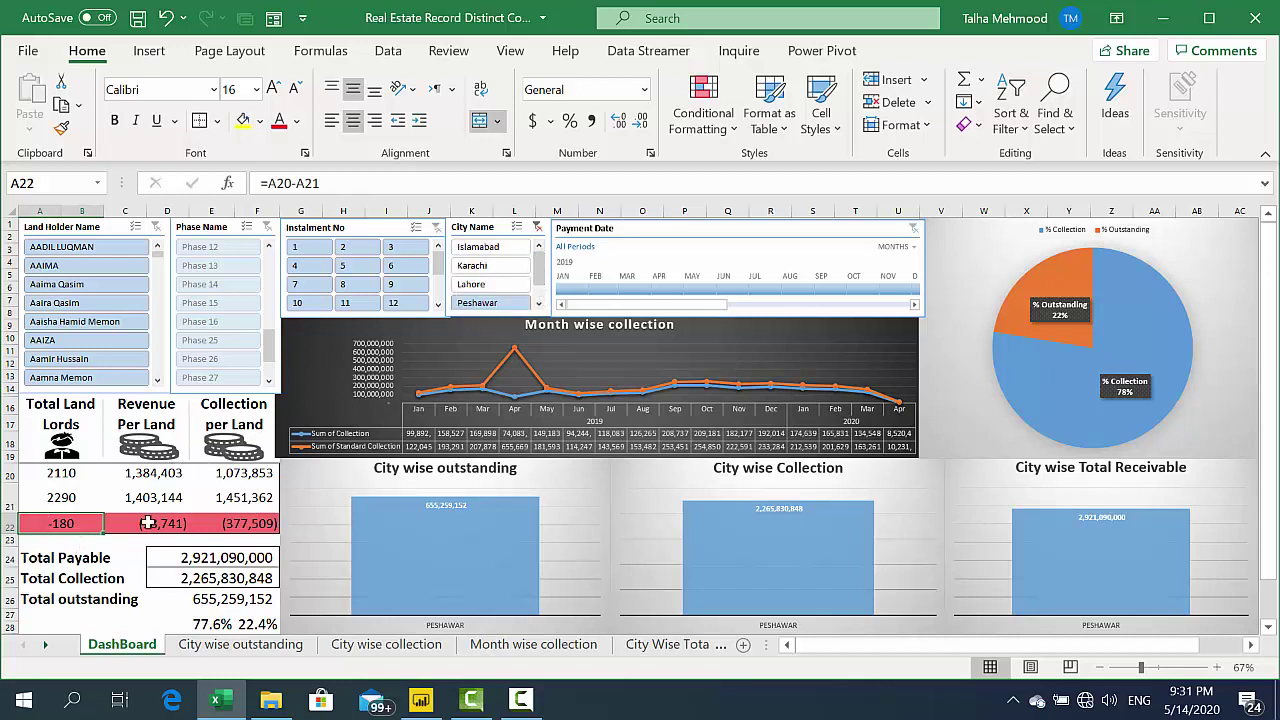
pyautogui.click(538, 227)
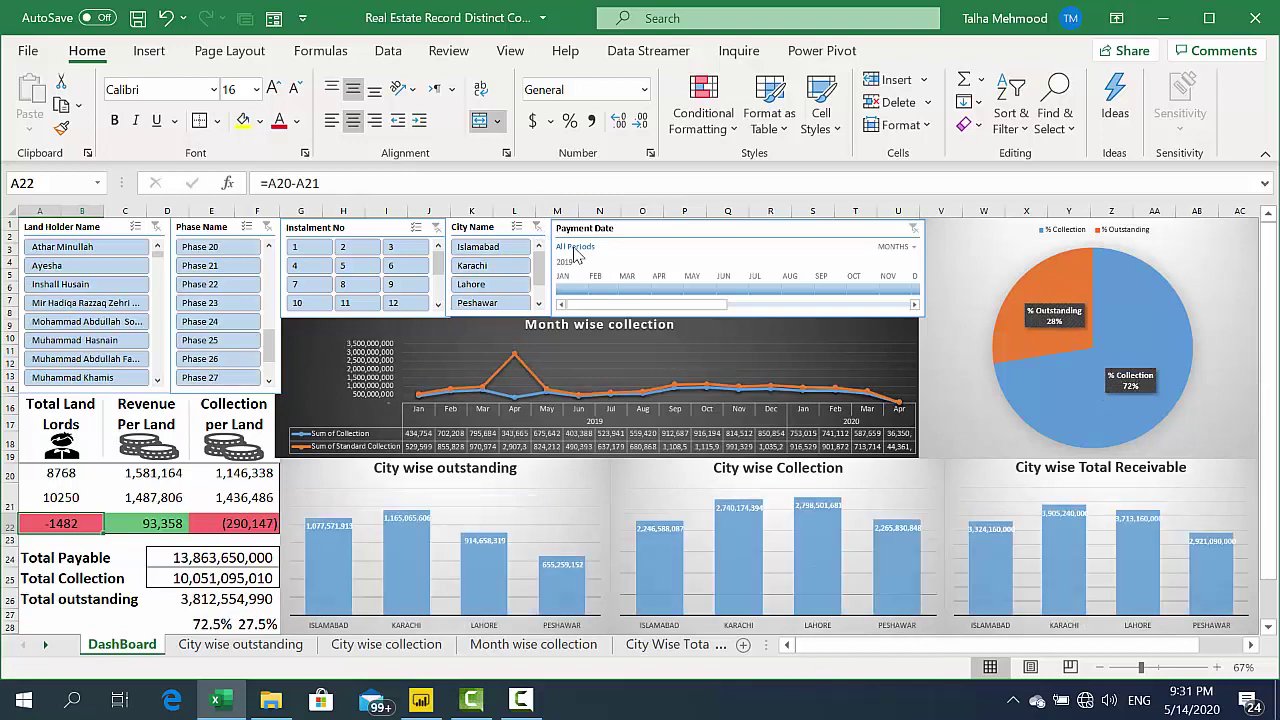
# Check the difference row for payment dates in March, April, May and August 2019, and clear the date filter
pyautogui.click(637, 291)
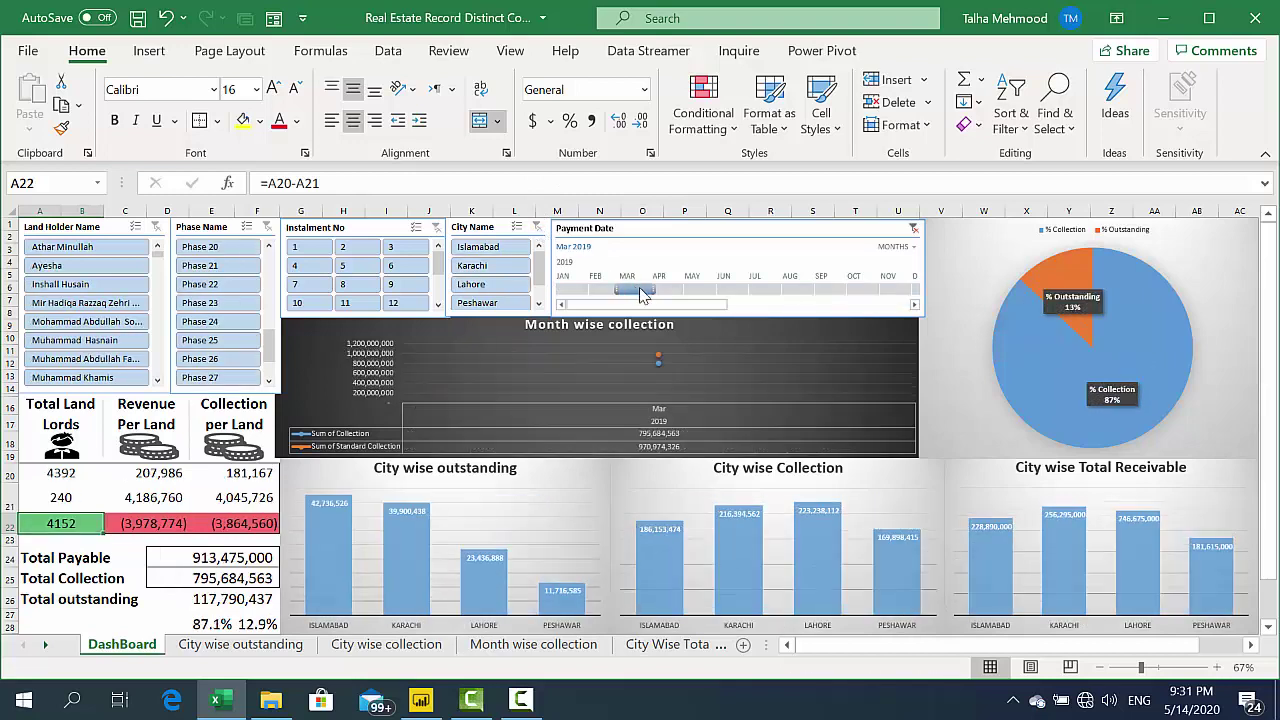
pyautogui.click(672, 291)
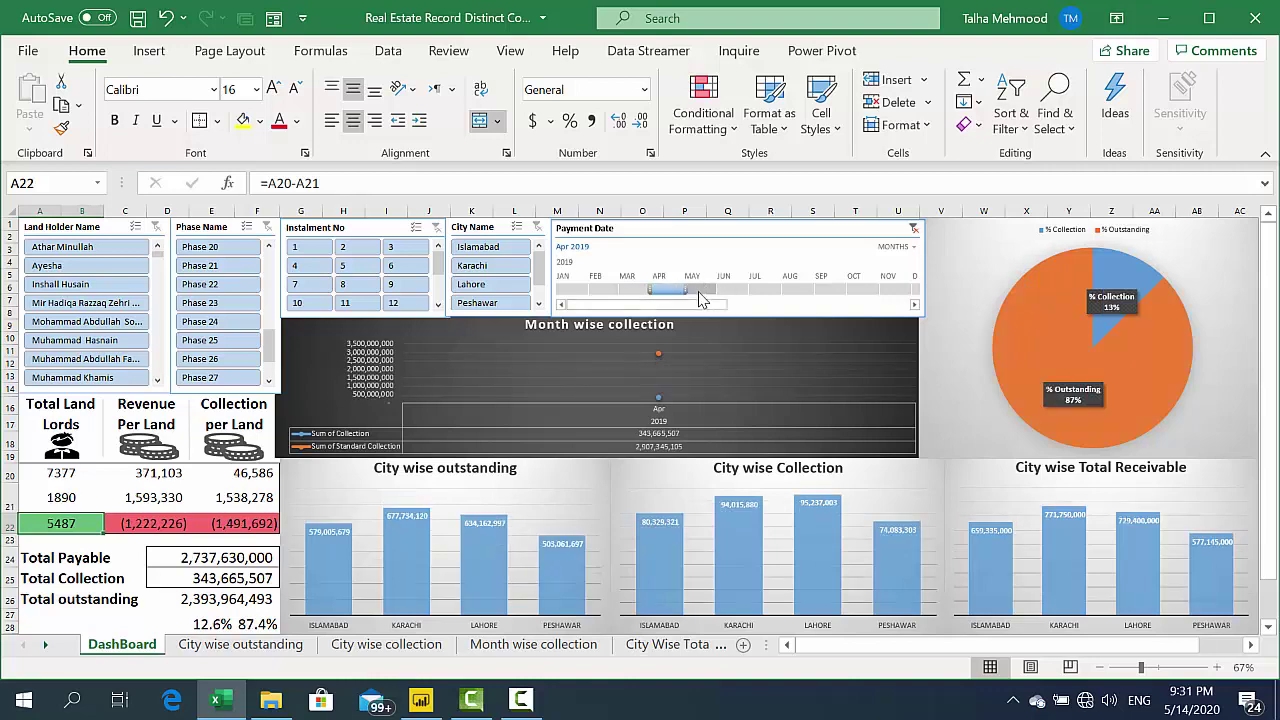
pyautogui.click(700, 291)
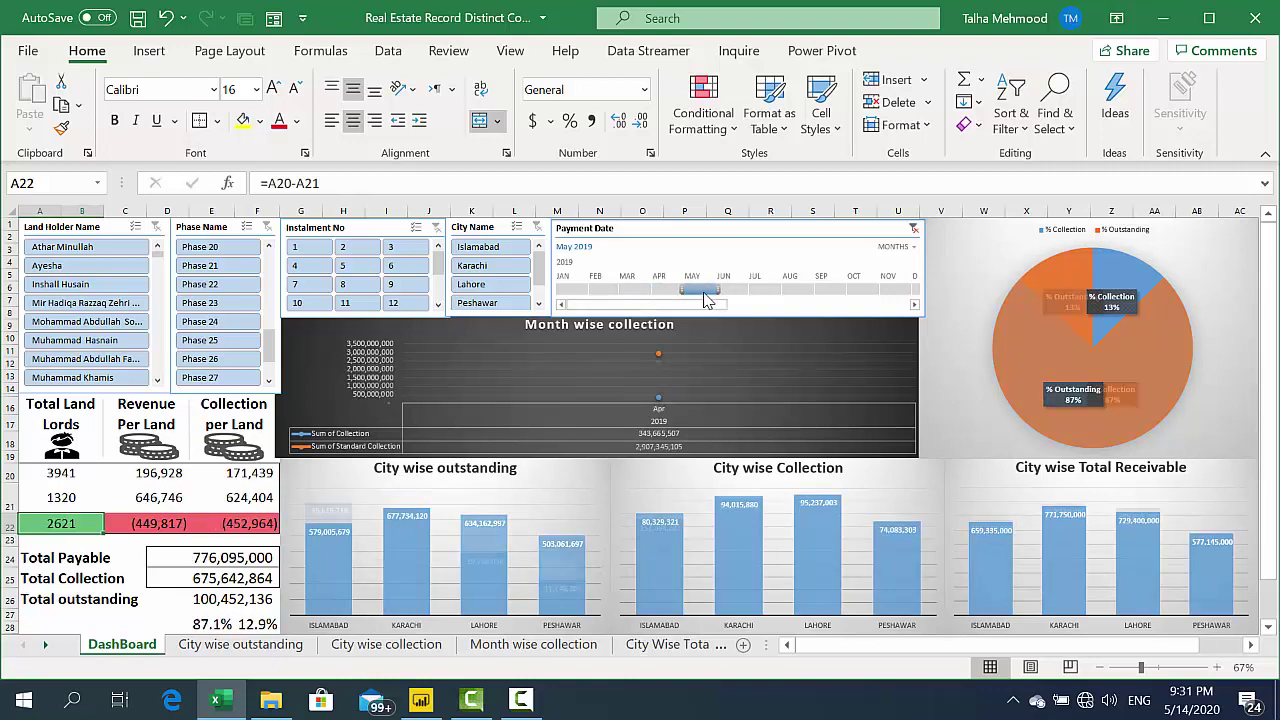
pyautogui.click(790, 293)
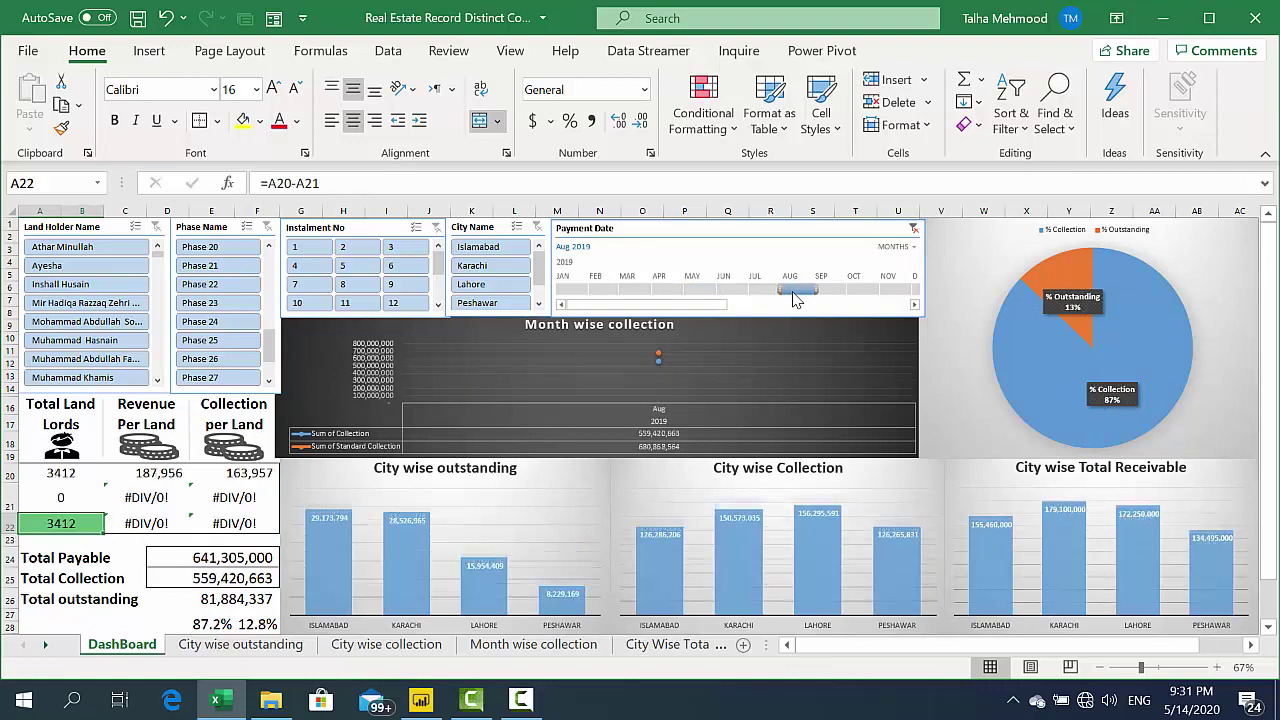
pyautogui.click(914, 304)
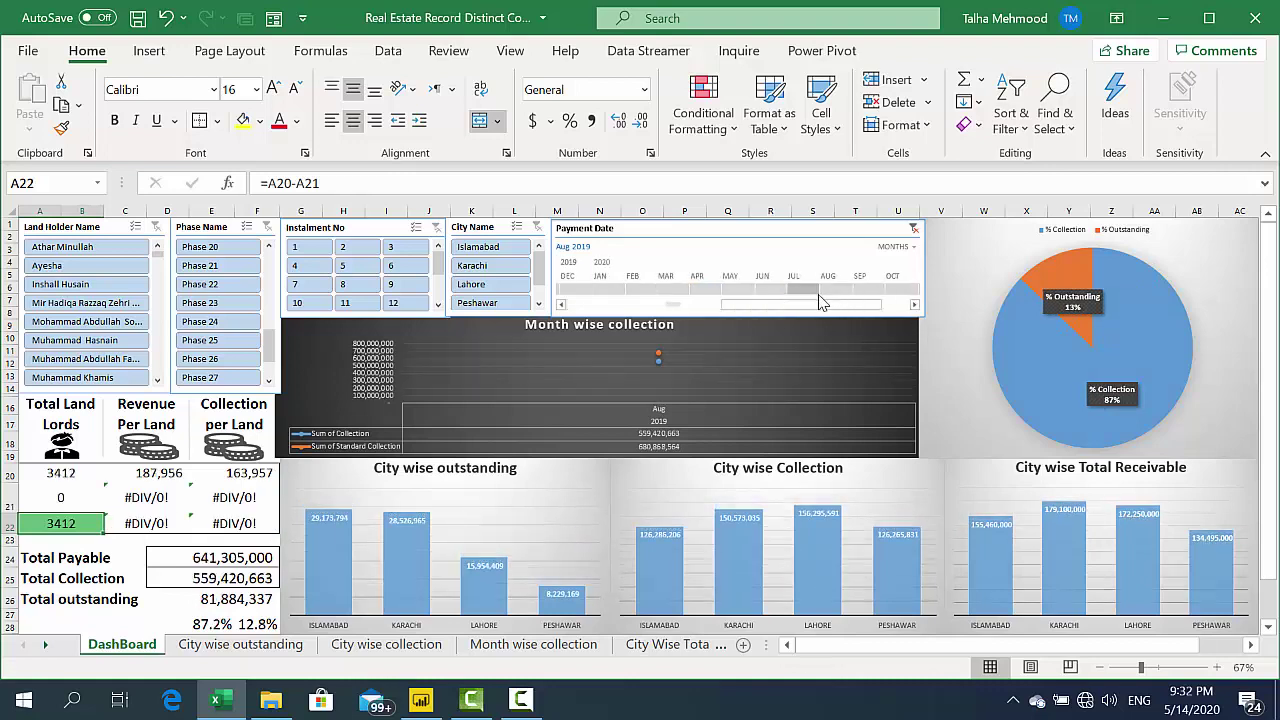
pyautogui.click(914, 229)
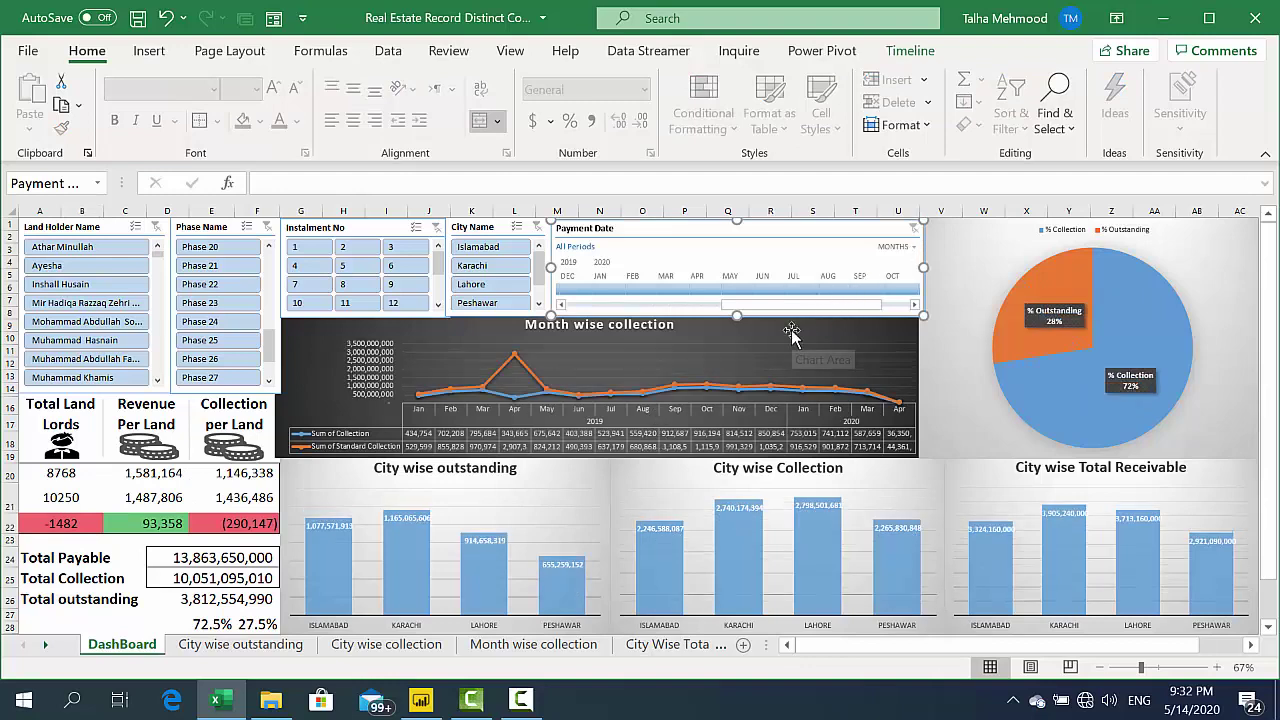
# Filter the payment dates to February 2020, October 2019 and an earlier 2019 month to check the difference row's colors
pyautogui.moveTo(779, 312); pyautogui.dragTo(698, 314)
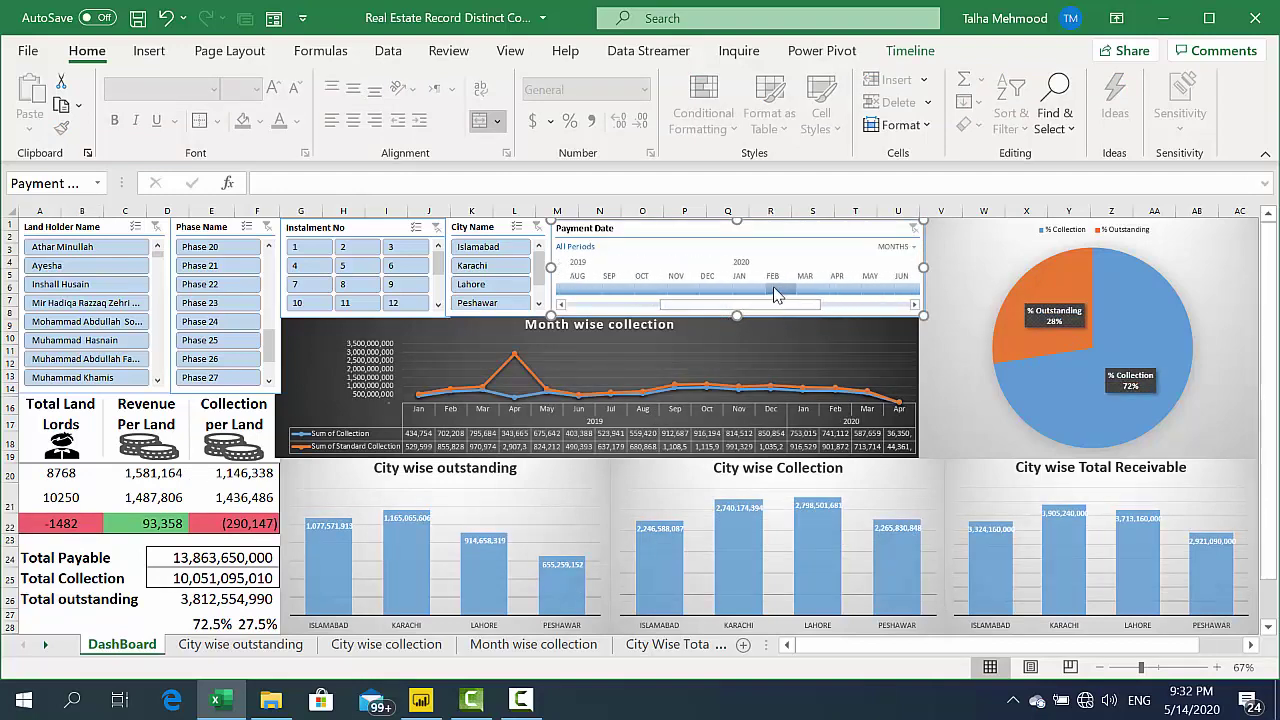
pyautogui.click(777, 290)
pyautogui.moveTo(777, 290); pyautogui.dragTo(686, 305)
pyautogui.click(686, 290)
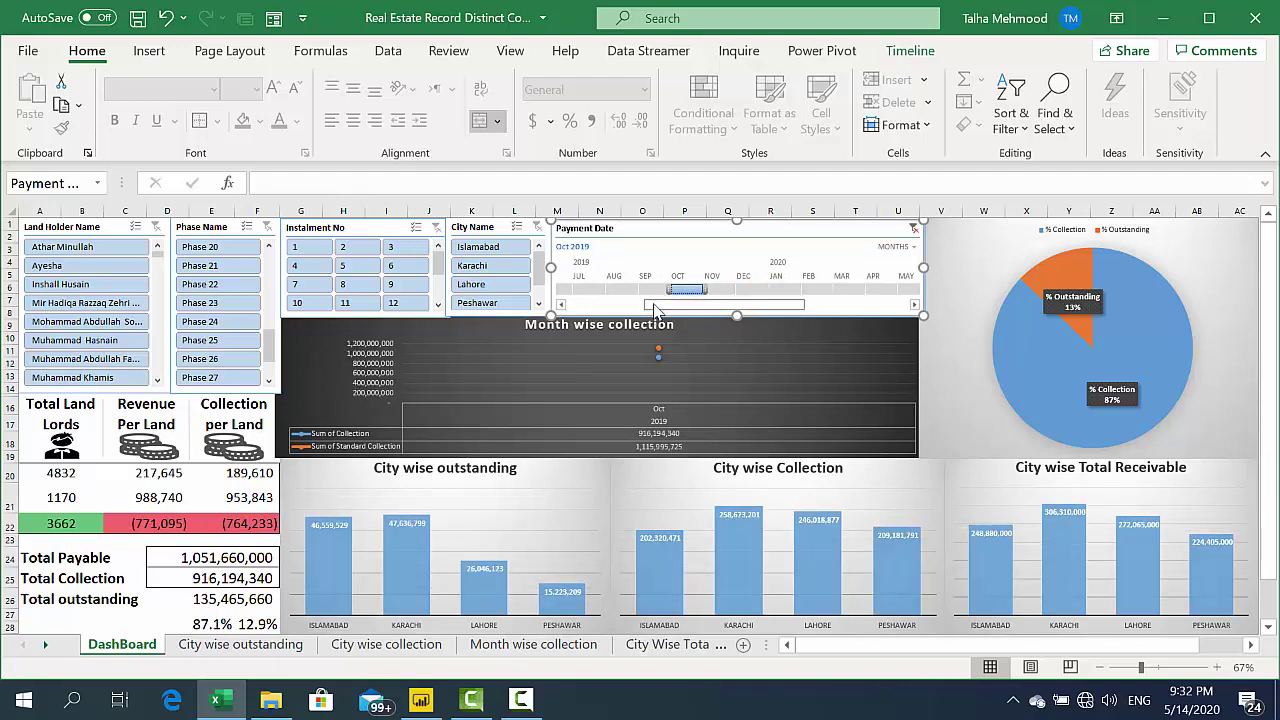
pyautogui.moveTo(659, 305); pyautogui.dragTo(617, 309)
pyautogui.click(627, 289)
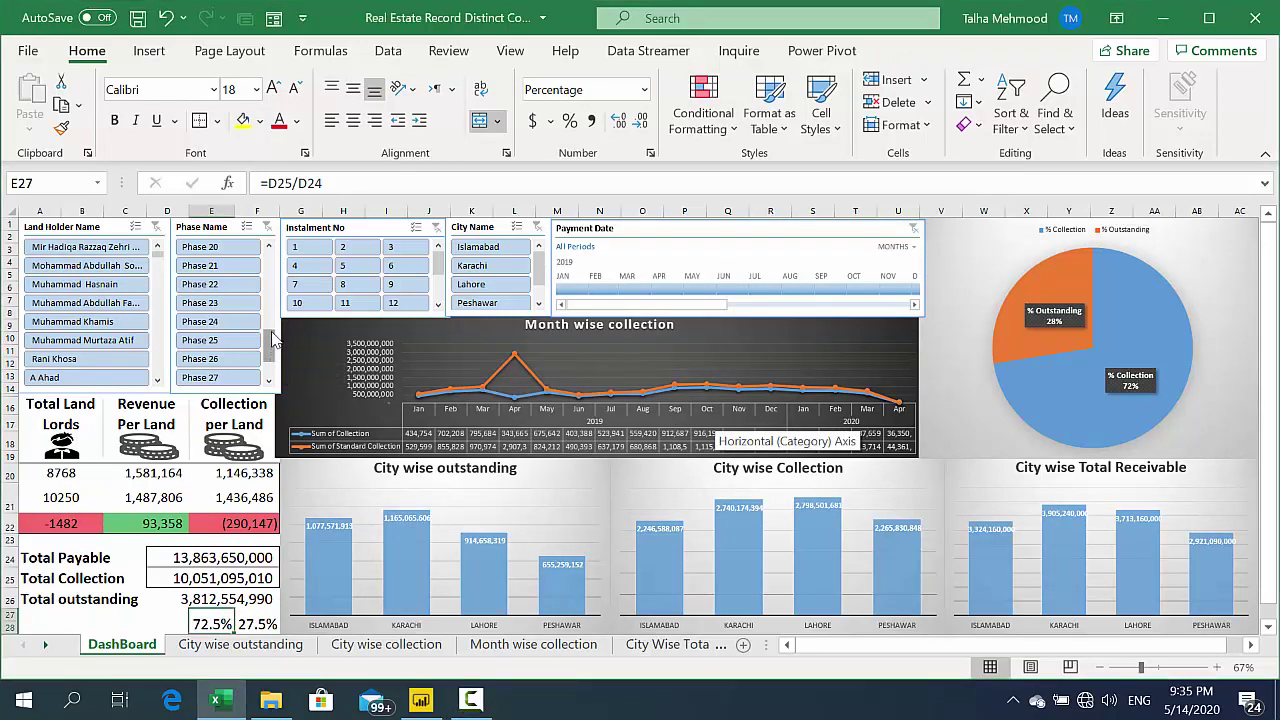
# Check the difference row's formatting for Phase 03, Phase 05 and Phase 06, and clear the phase filter
pyautogui.moveTo(271, 345); pyautogui.dragTo(269, 265)
pyautogui.click(233, 285)
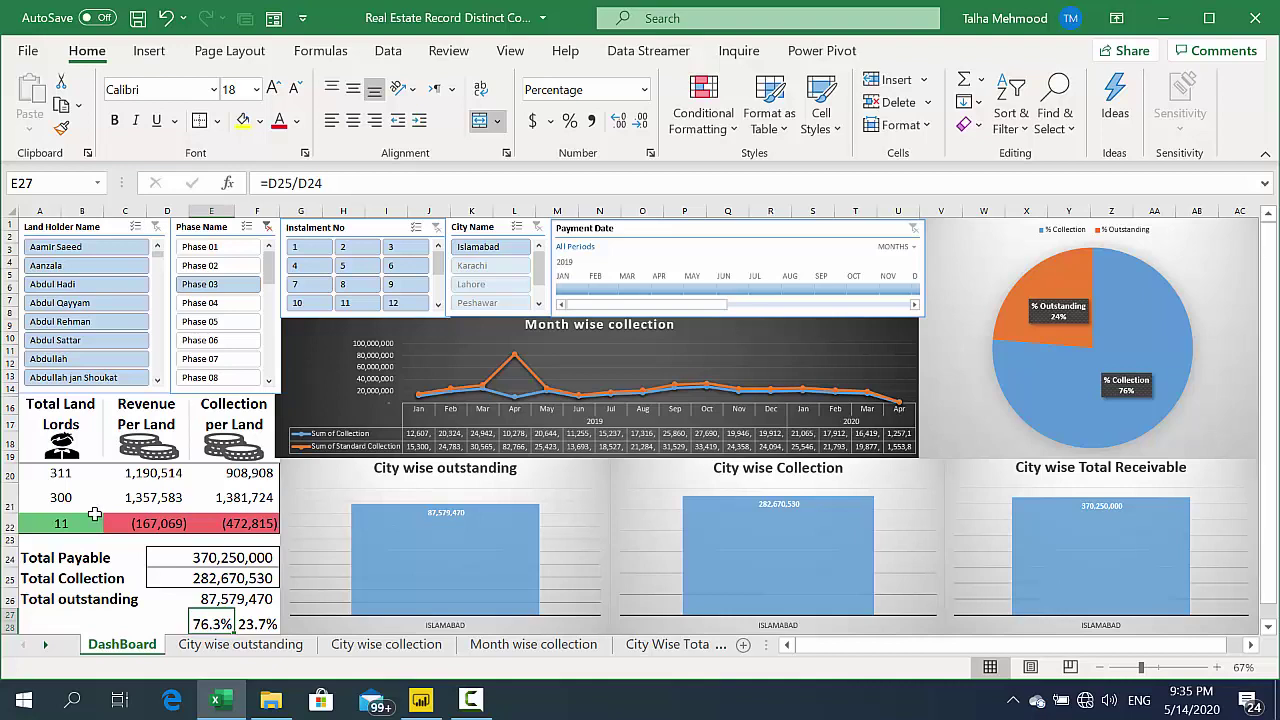
pyautogui.click(239, 322)
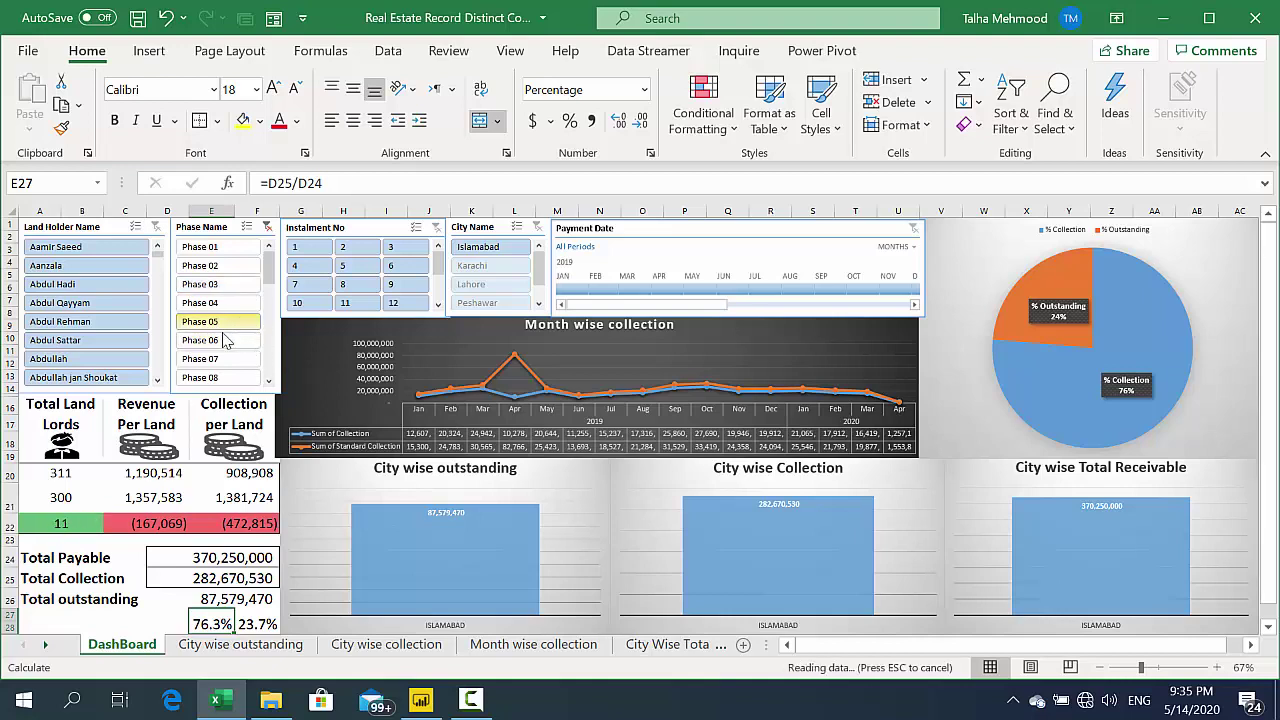
pyautogui.click(226, 341)
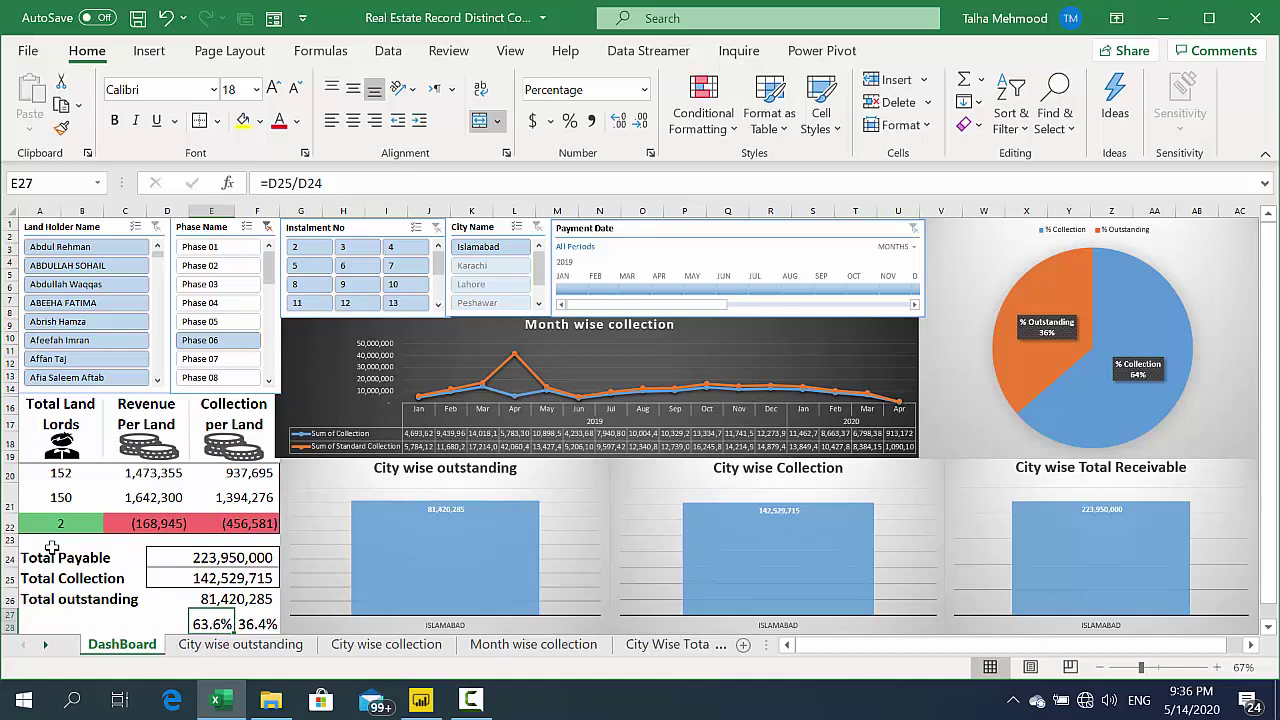
pyautogui.click(267, 228)
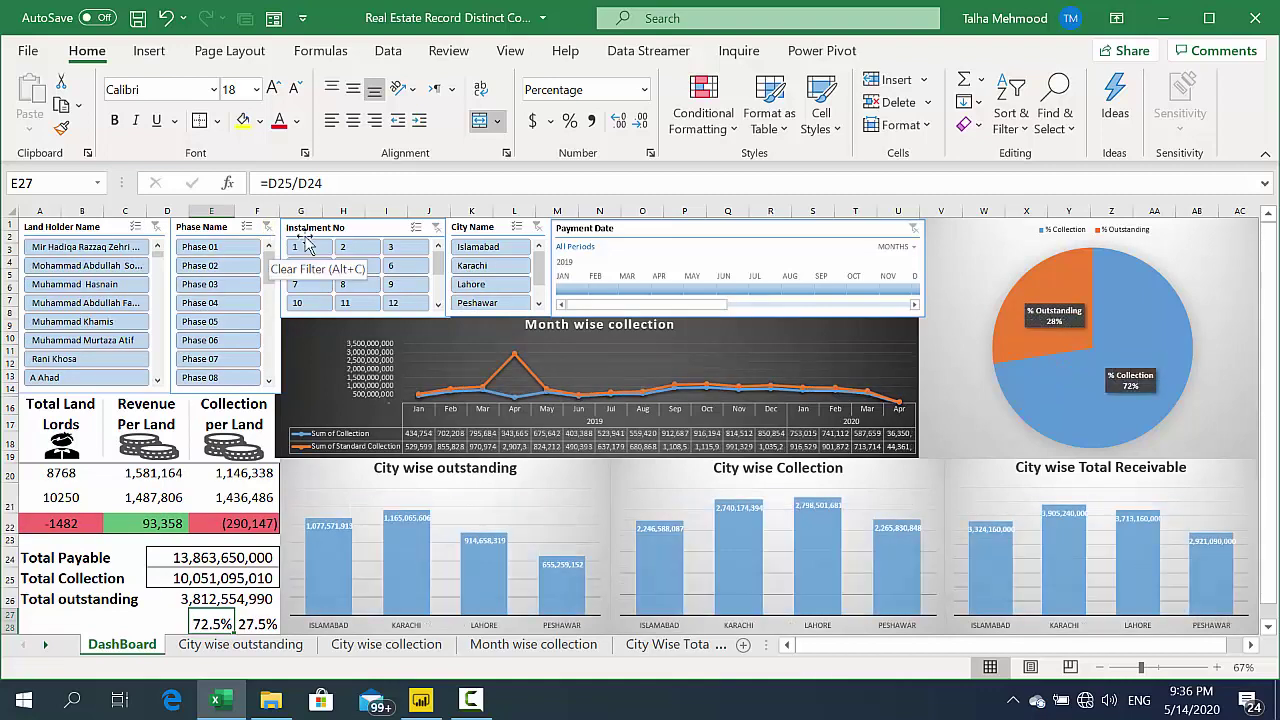
# Filter the full dashboard by Karachi and by Lahore to review the difference row's colors once more
pyautogui.click(484, 269)
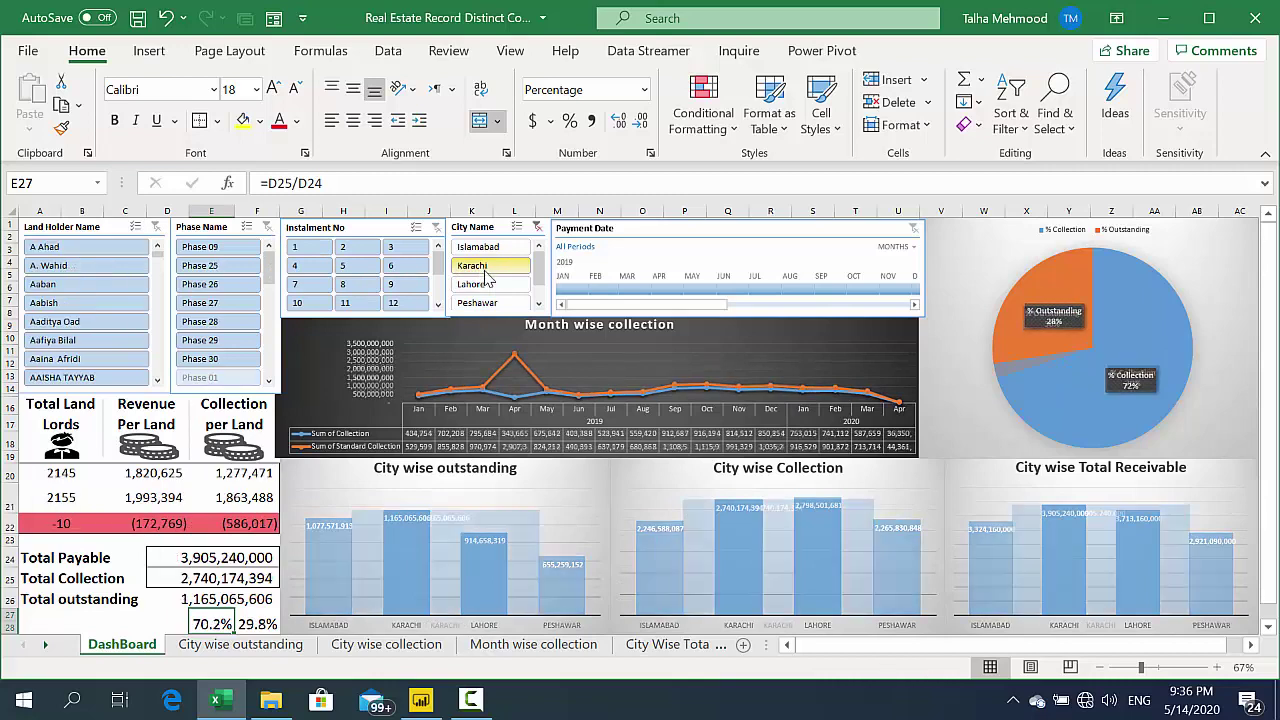
pyautogui.click(490, 286)
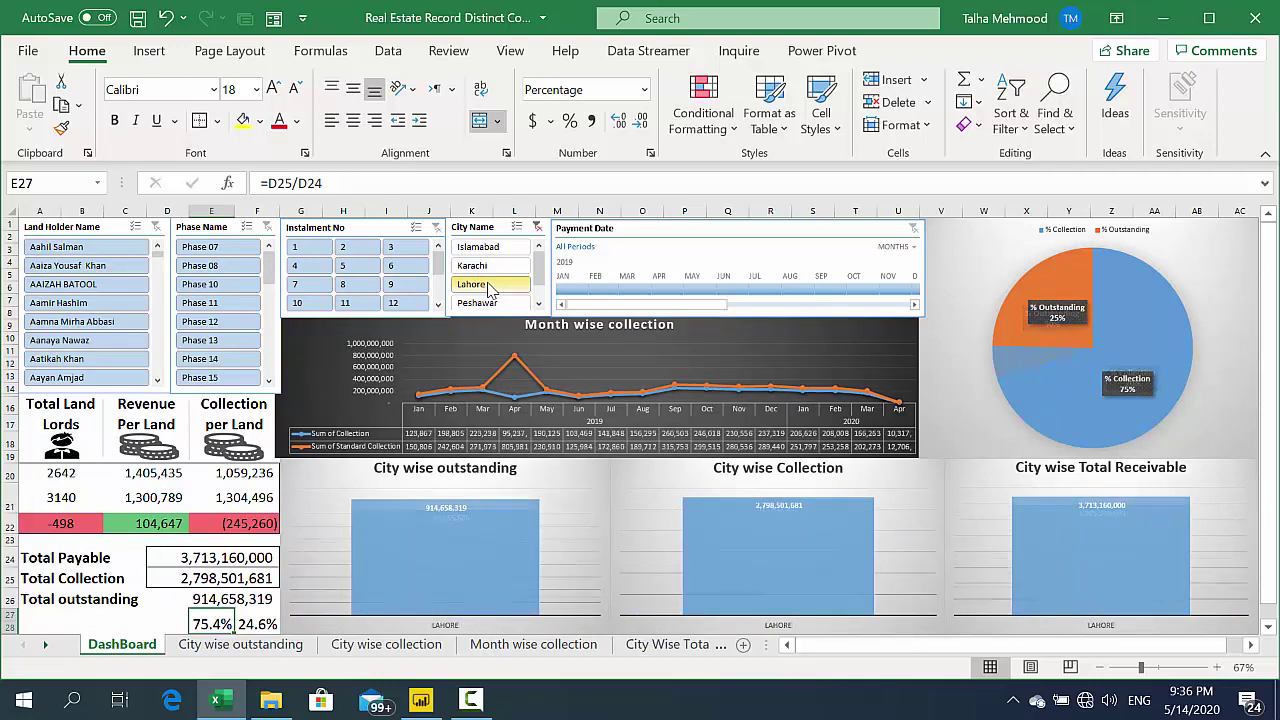